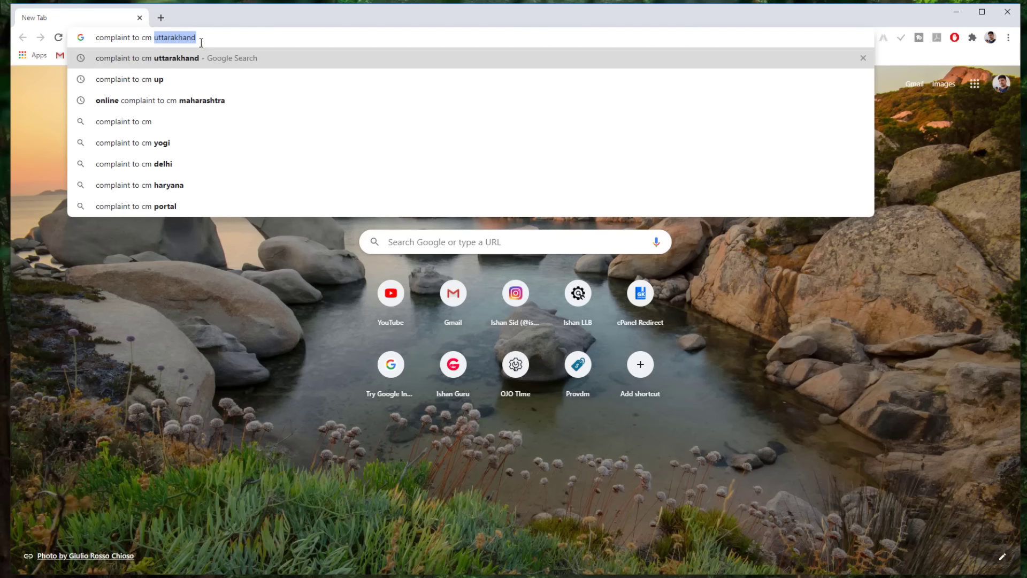
Search for "complaint to cm uttarakhand" and view the online complaint form on the CMHELPLINE 1905 site.
key("Return")
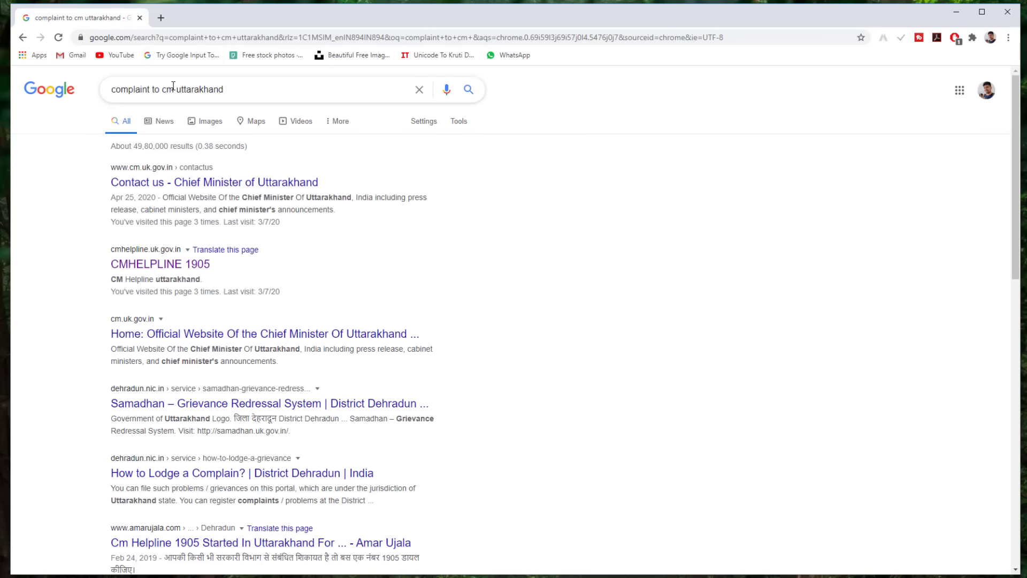
left_click(194, 265)
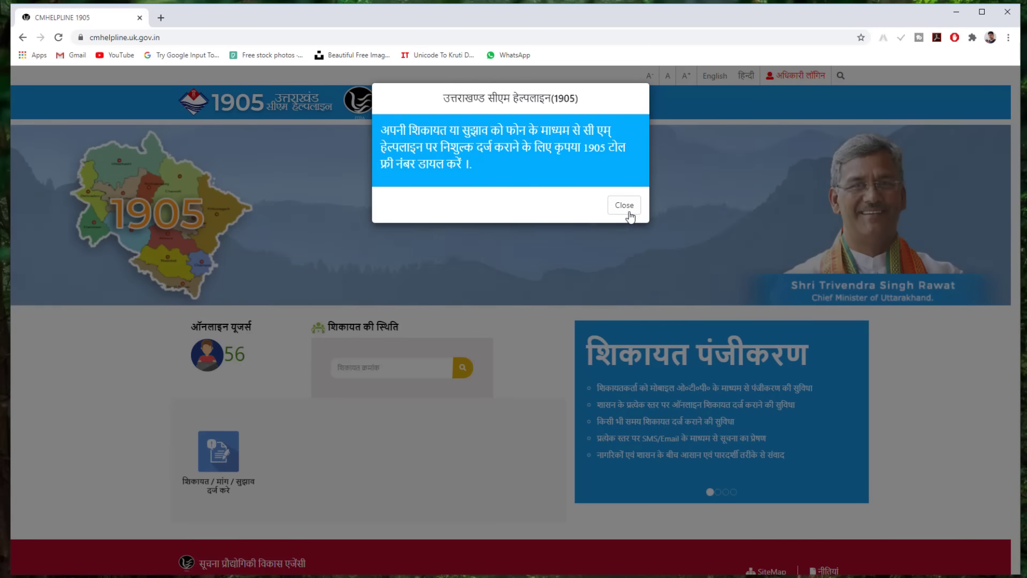
left_click(626, 207)
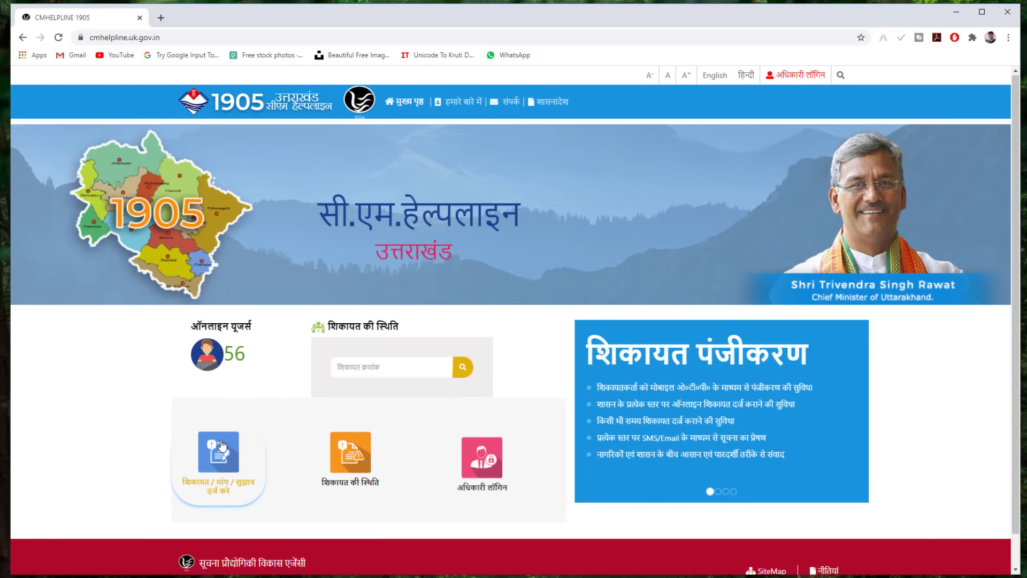
left_click(220, 441)
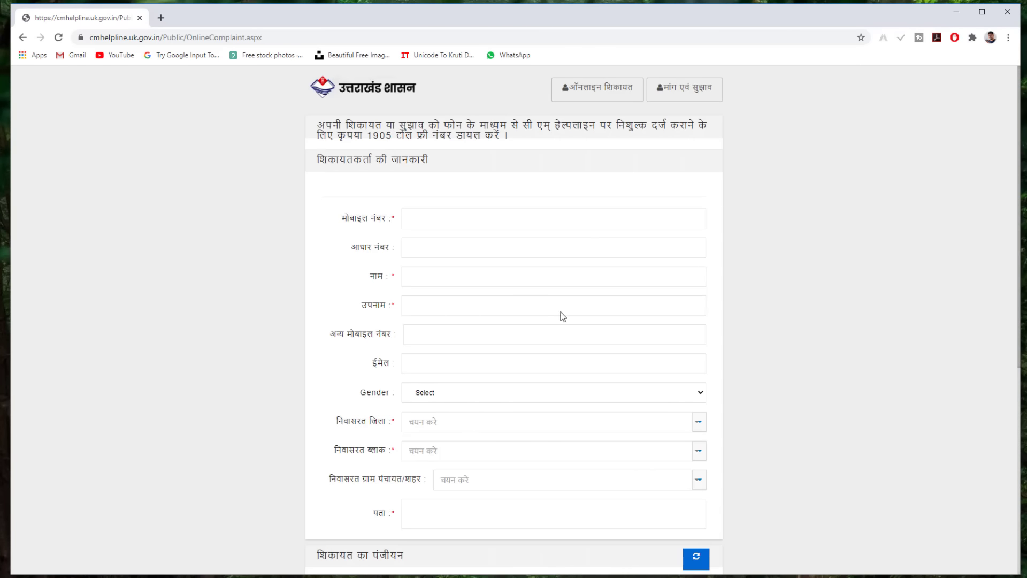
scroll(561, 344, "down", 6)
scroll(561, 344, "up", 2)
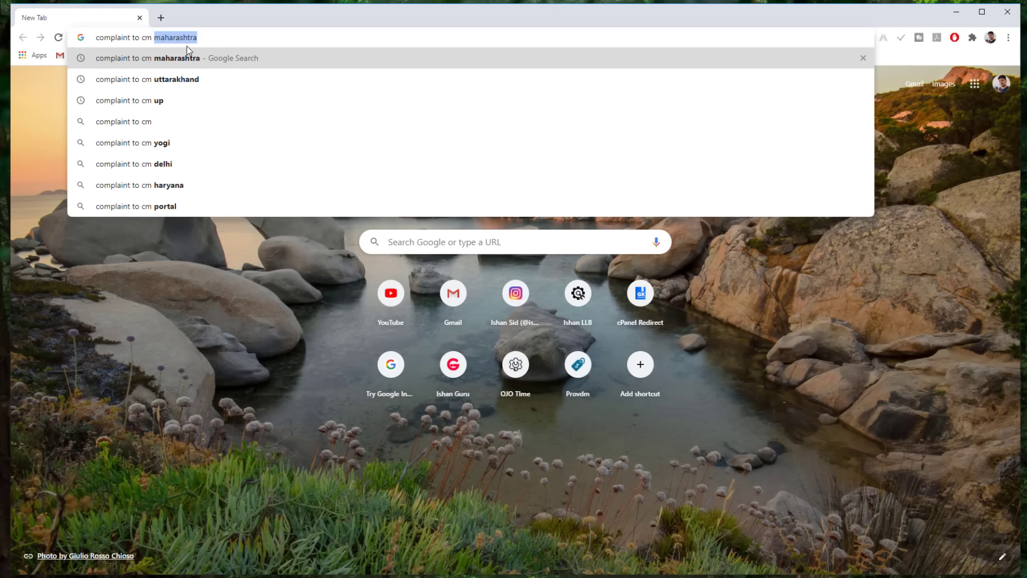
Search for "complaint to cm maharashtra" and view the Post Grievance login page of the Aaple Sarkar Grievance Redressal Portal.
key("Return")
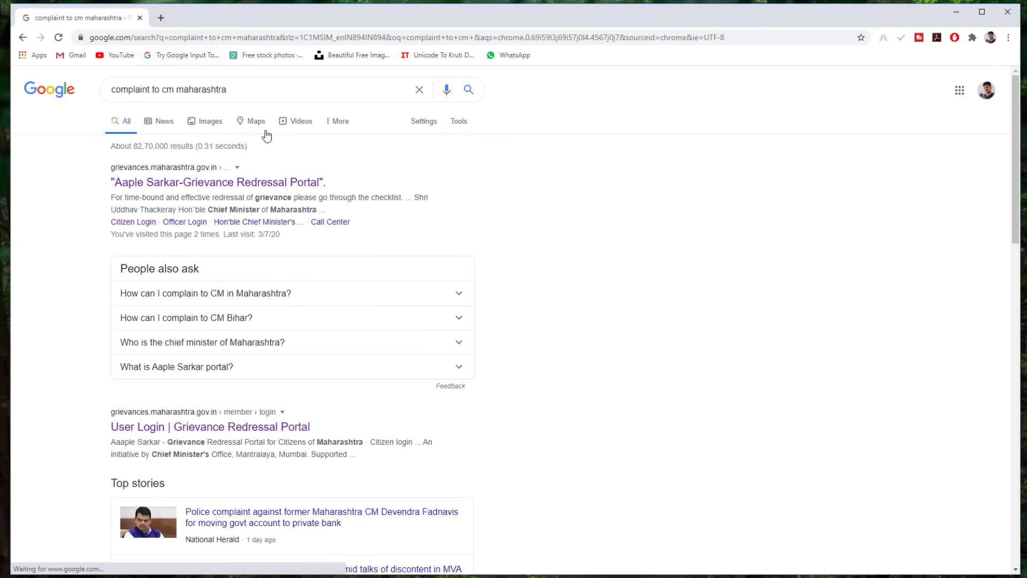
left_click(197, 183)
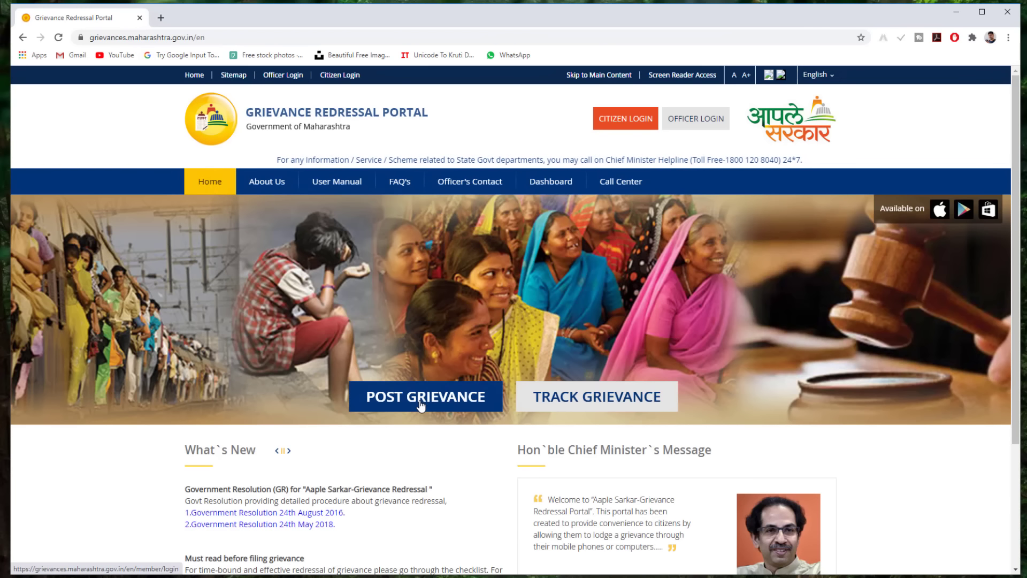
left_click(414, 403)
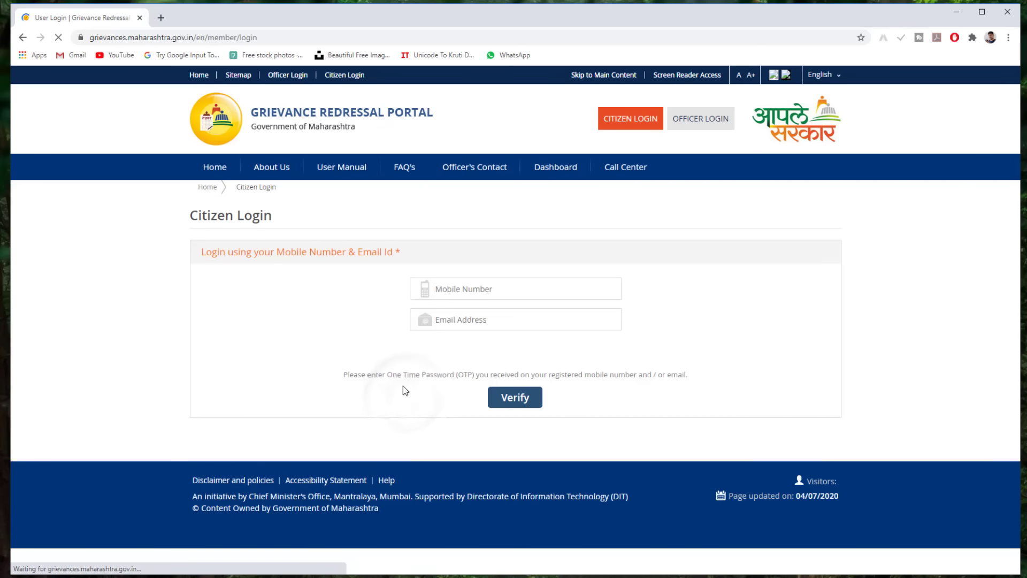
Search for "complaint to cm up" and open the जनसुनवाई-समाधान site of the Uttar Pradesh government.
left_click(254, 37)
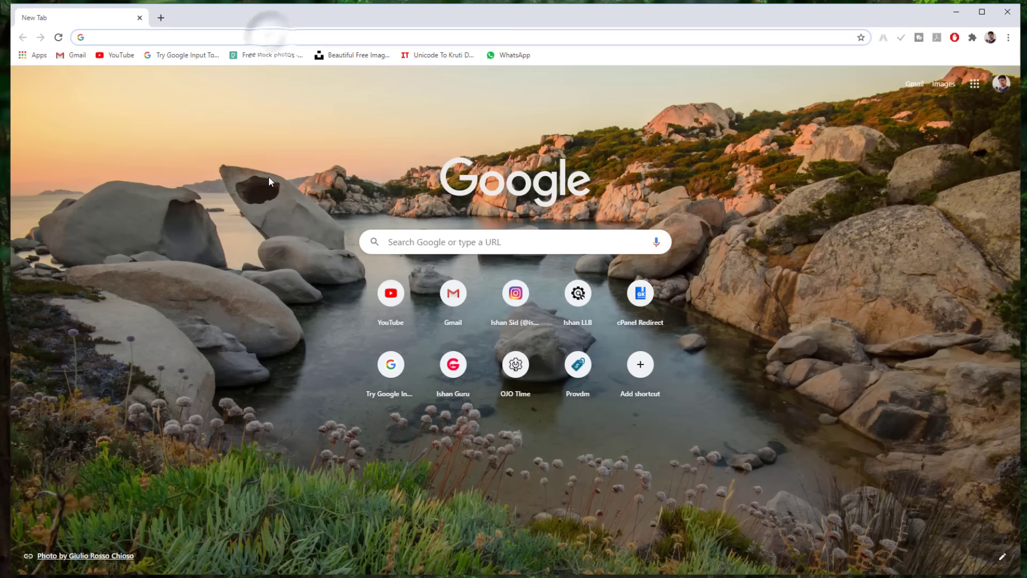
type("complaint to cm ")
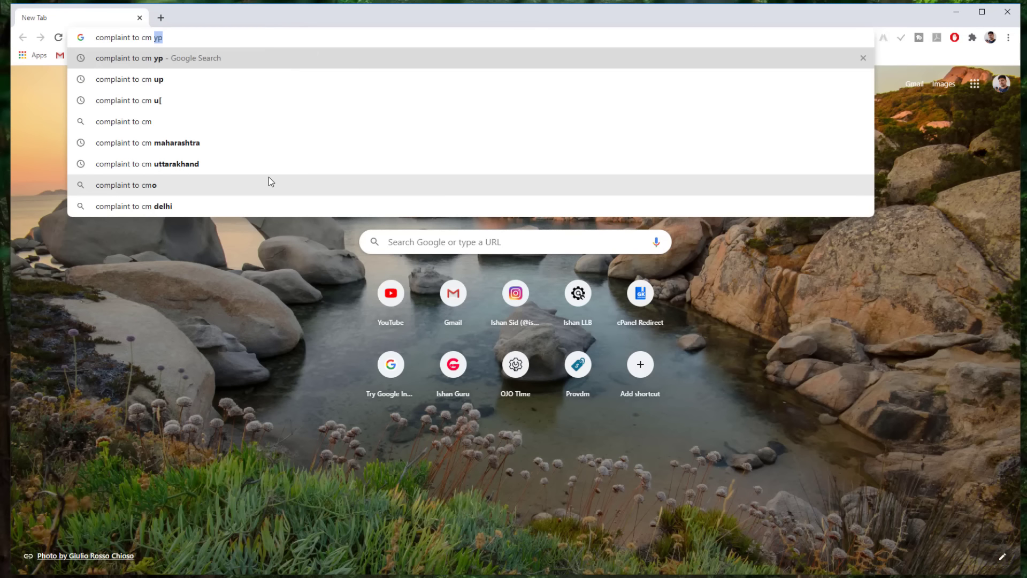
type("up")
key("Return")
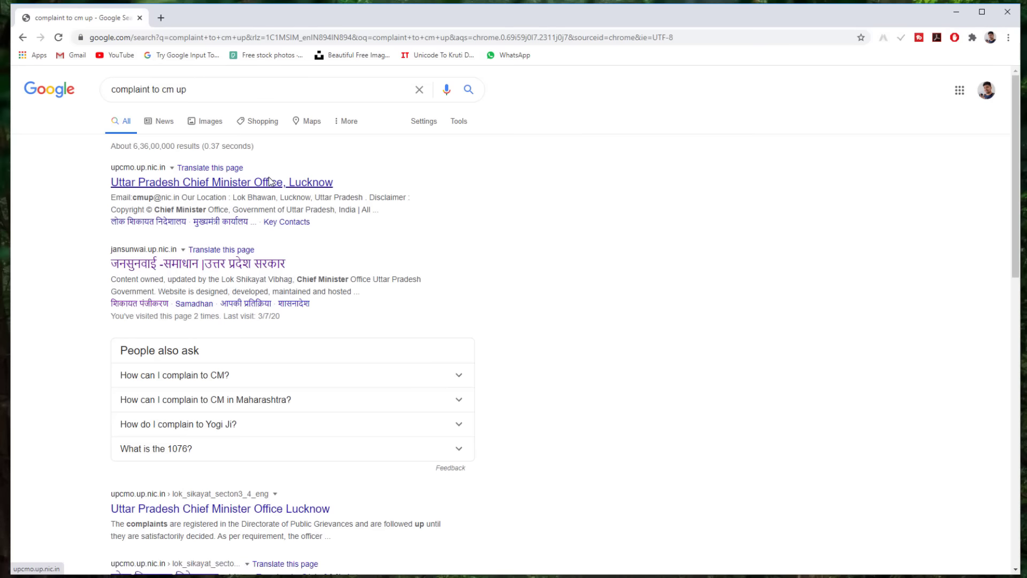
left_click(175, 266)
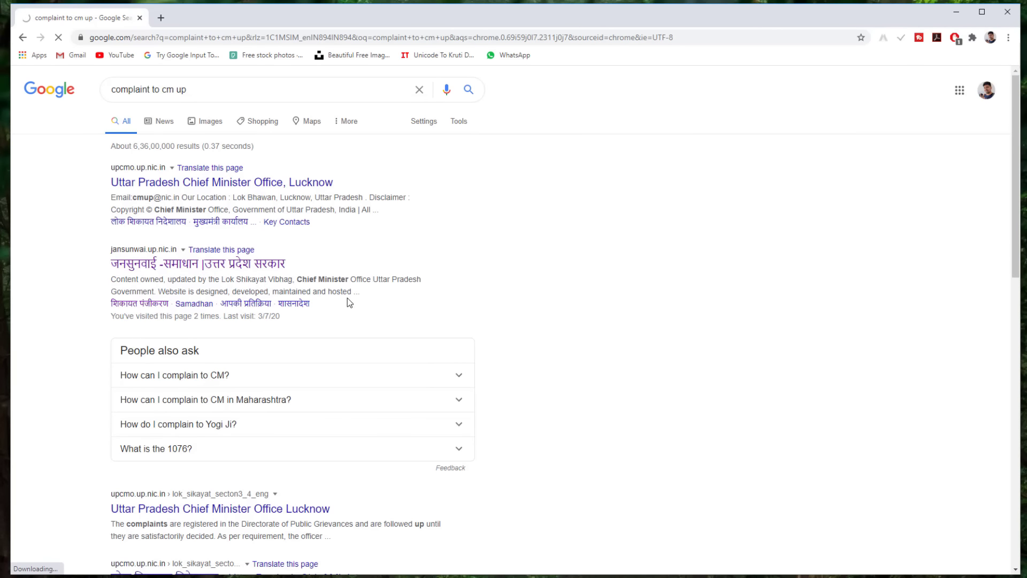
Start a complaint registration (शिकायत पंजीकरण) on the जनसुनवाई-समाधान portal.
scroll(451, 377, "down", 1)
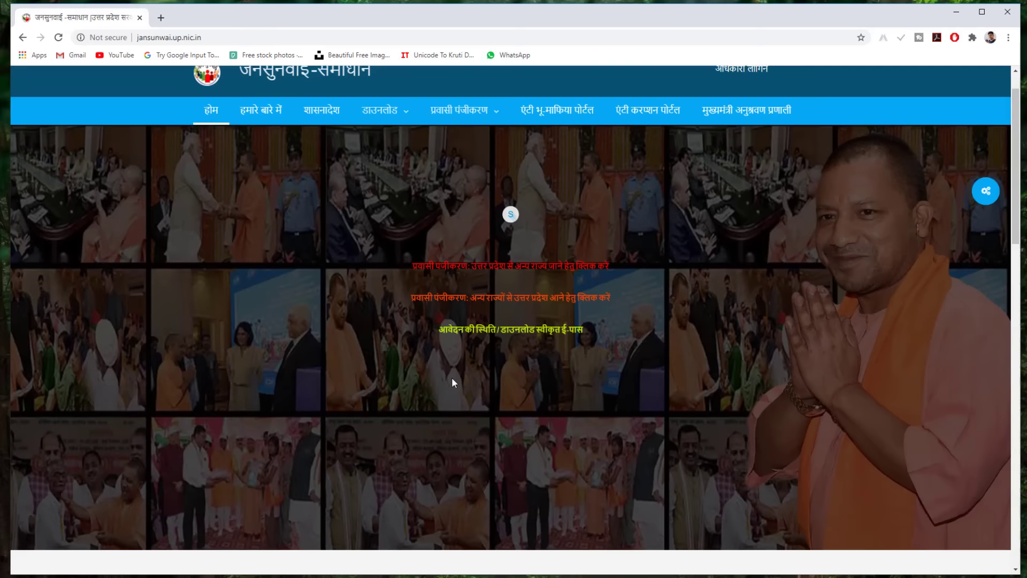
scroll(451, 377, "down", 5)
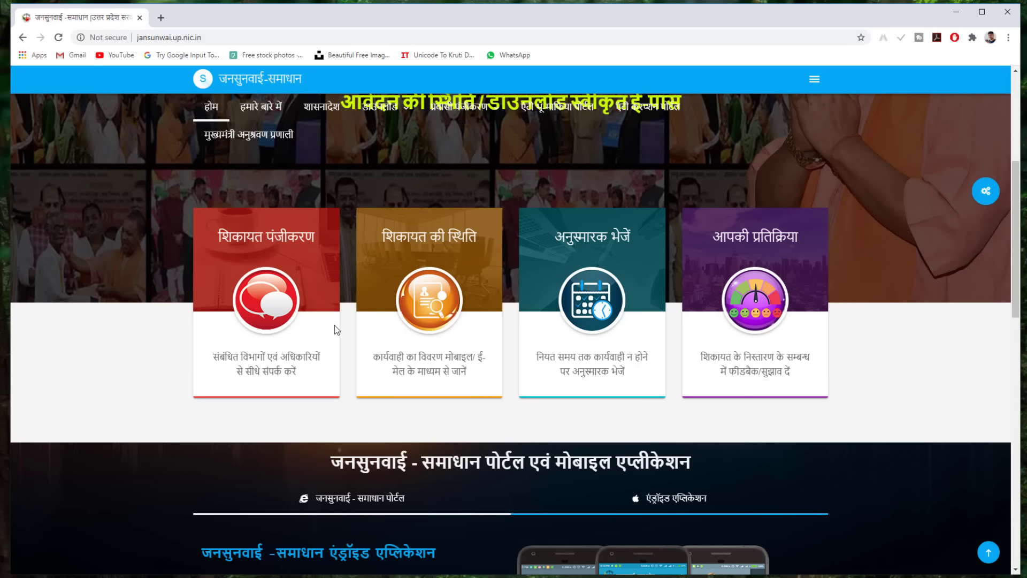
left_click(268, 299)
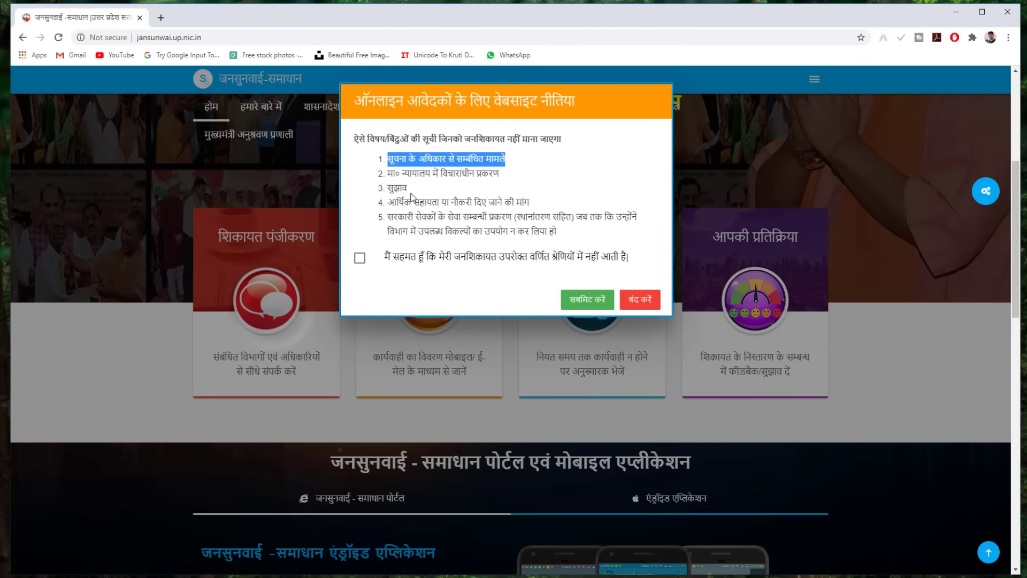
Read the list of matters not accepted as public grievances, then accept the declaration and submit it.
left_click_drag(559, 232, 391, 160)
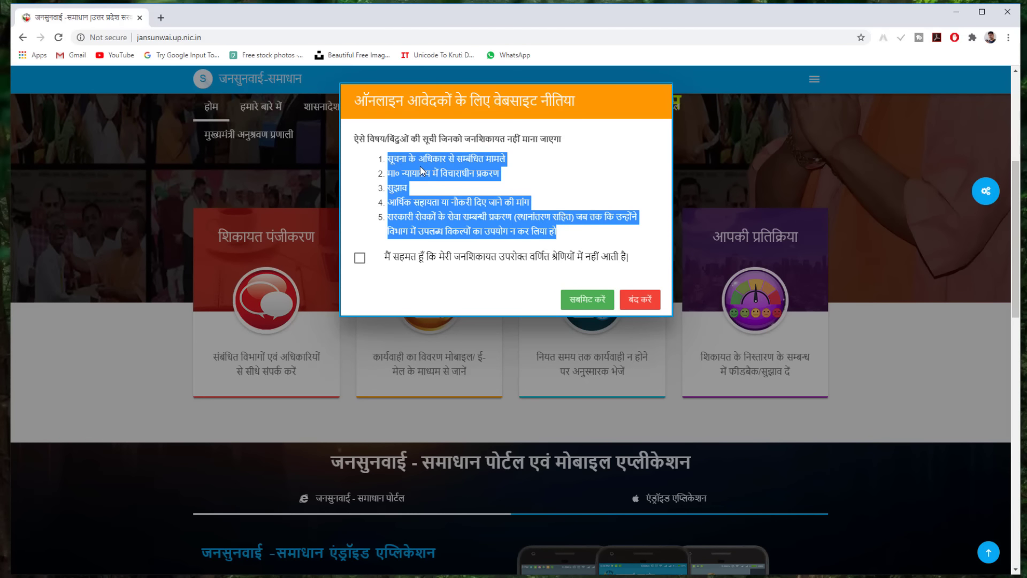
left_click(423, 170)
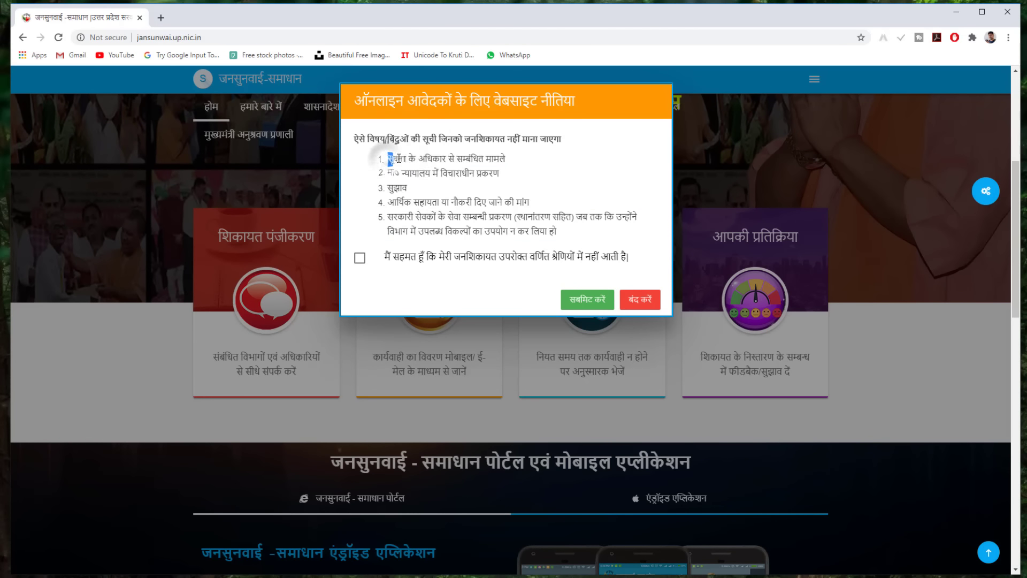
left_click_drag(388, 158, 508, 162)
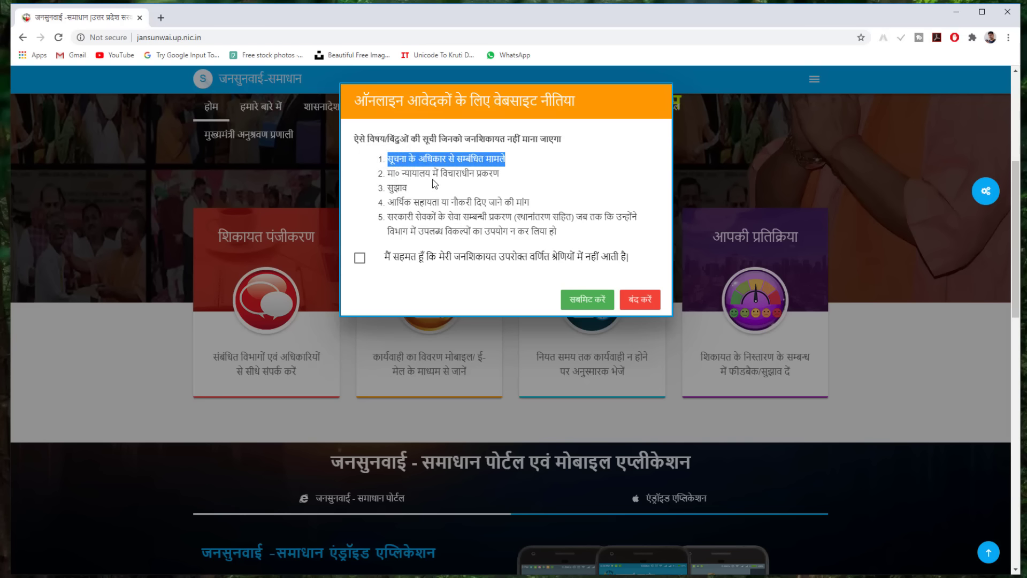
left_click(435, 184)
left_click_drag(382, 173, 499, 171)
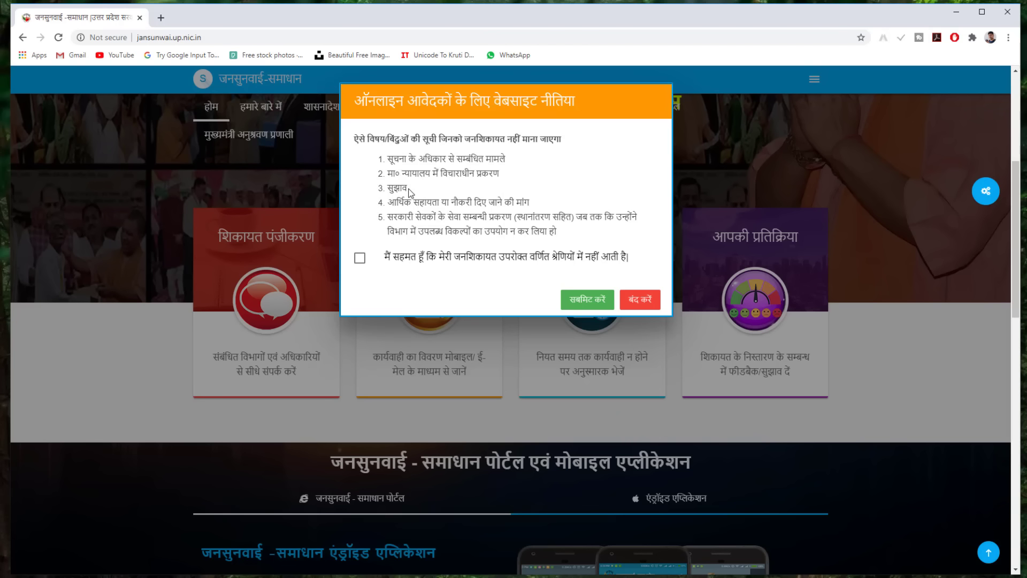
left_click_drag(409, 188, 504, 203)
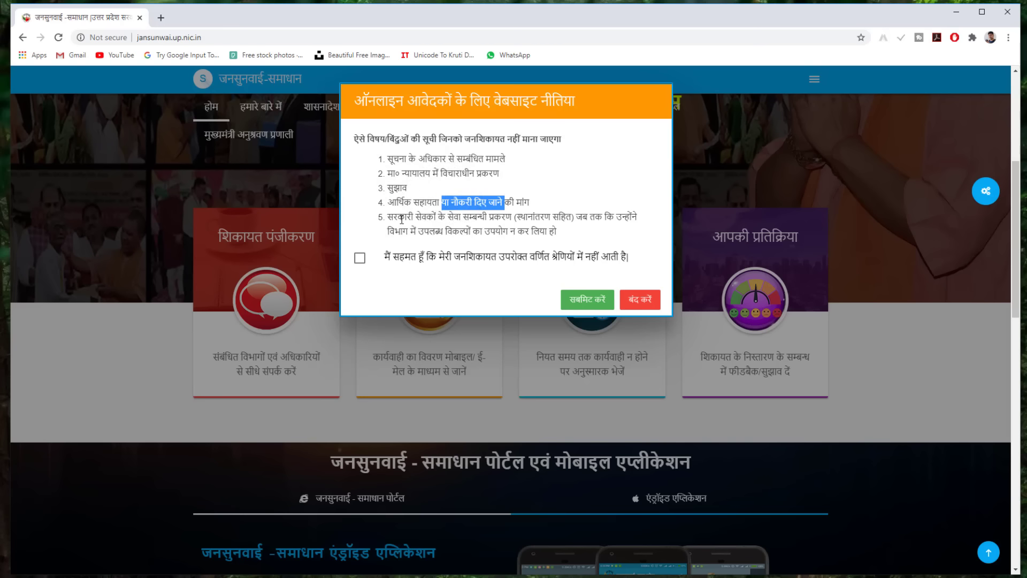
left_click(360, 258)
left_click(564, 308)
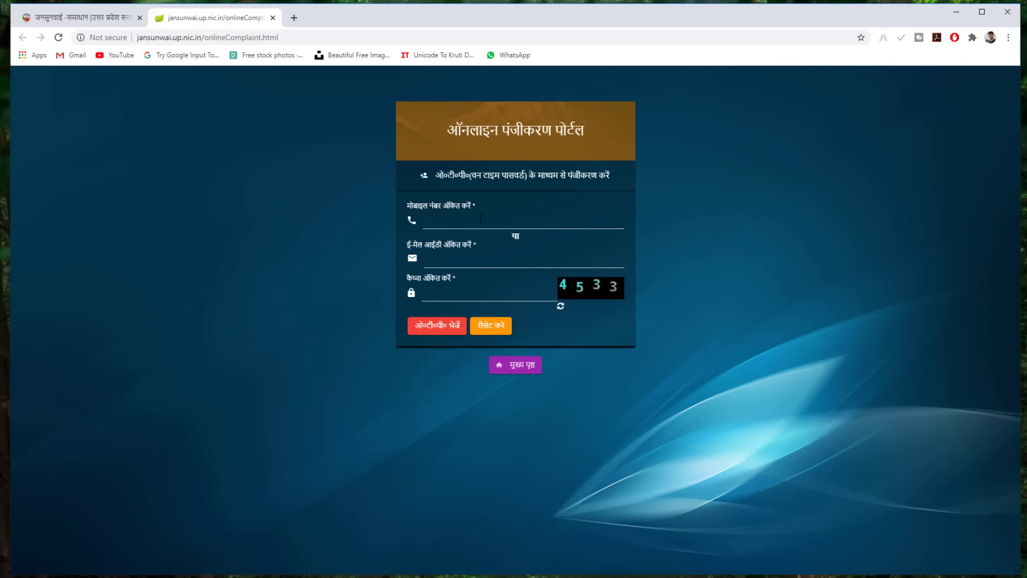
Request a one-time password for registration using the complainant's email address and the captcha.
left_click(481, 220)
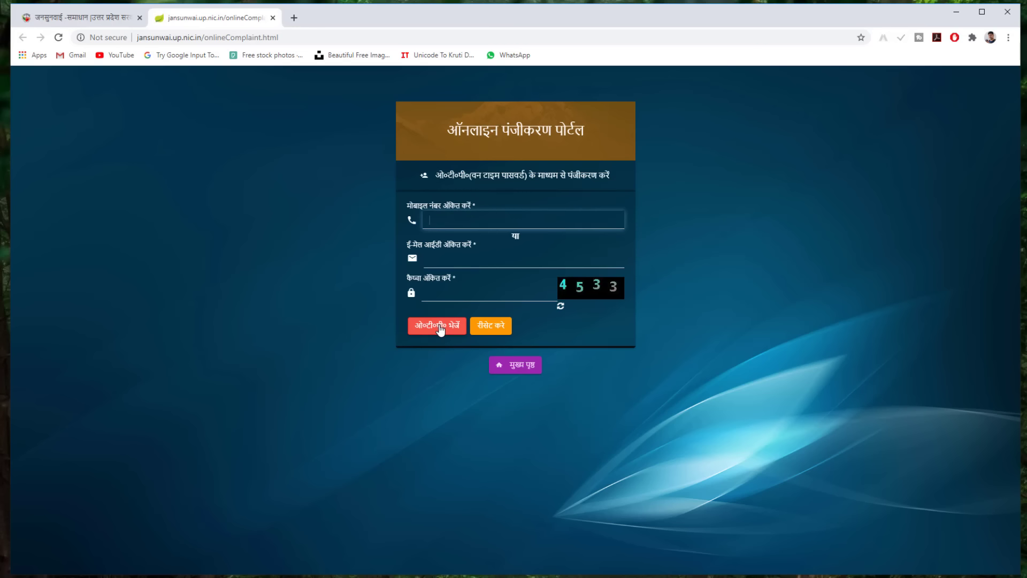
left_click(437, 326)
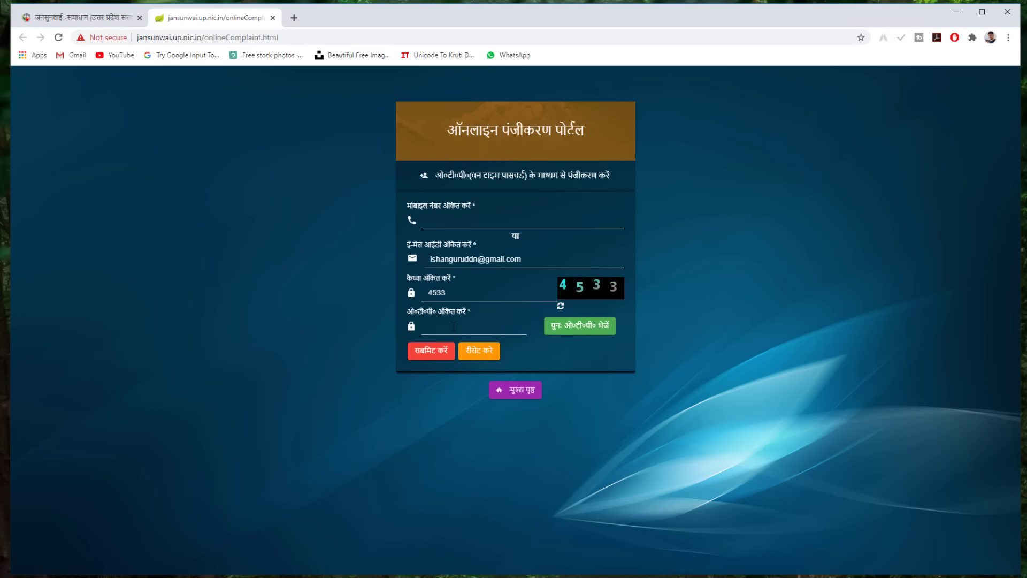
Copy the one-time password from the Gmail message into the registration form's OTP field and submit it.
left_click(452, 326)
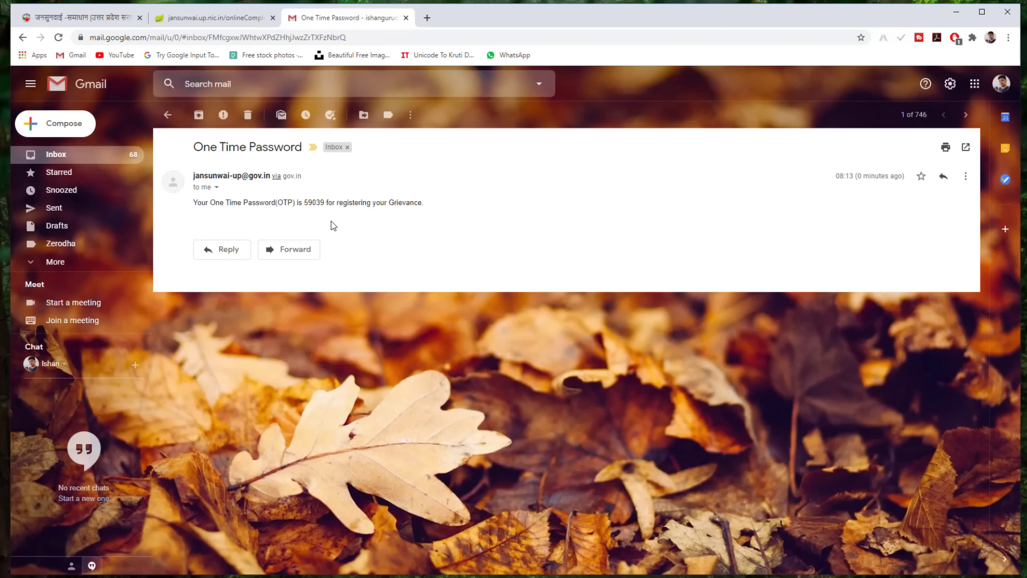
mouse_move(321, 202)
left_mouse_down()
mouse_move(306, 202)
mouse_move(325, 203)
left_mouse_up()
key("ctrl+c")
left_click(214, 18)
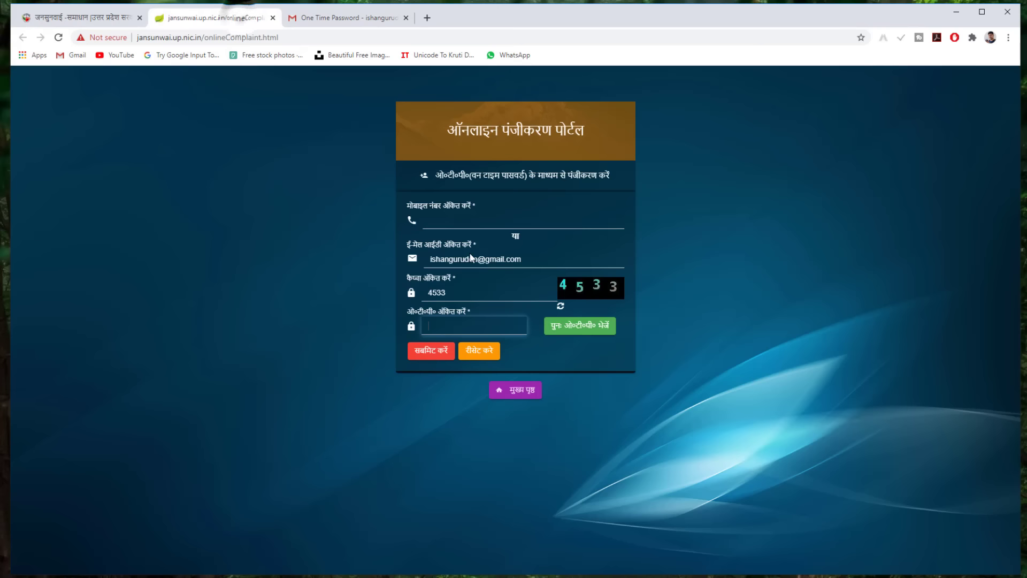
key("ctrl+v")
left_click(431, 351)
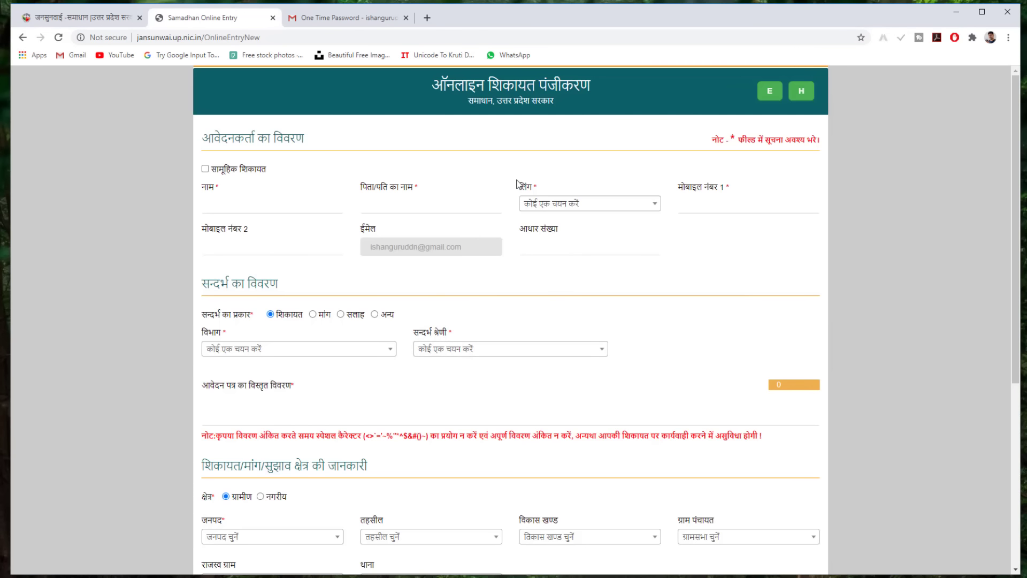
Go through the applicant detail fields, leaving the group complaint option off, and set the gender to पुरुष.
left_click(206, 169)
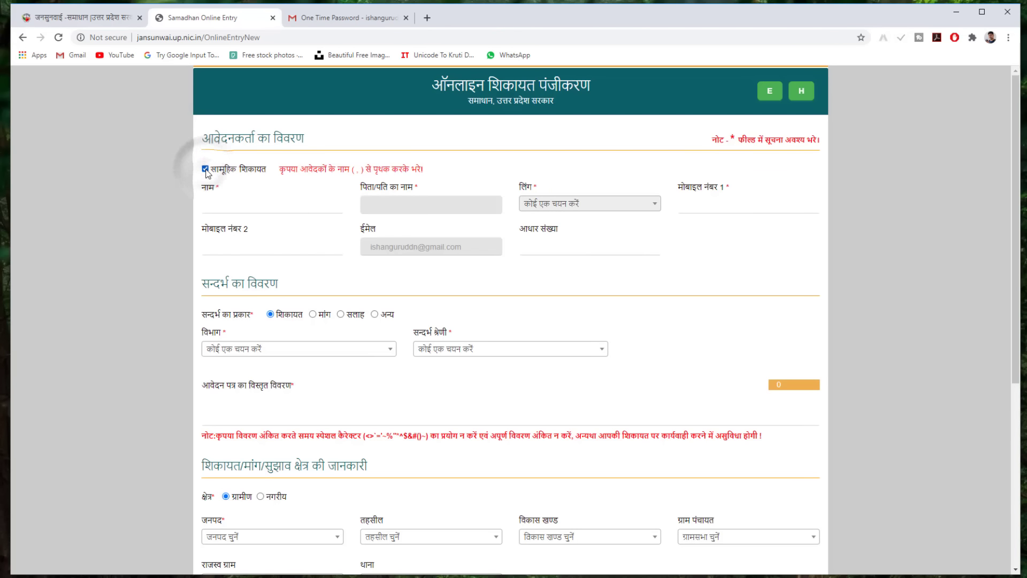
left_click(206, 169)
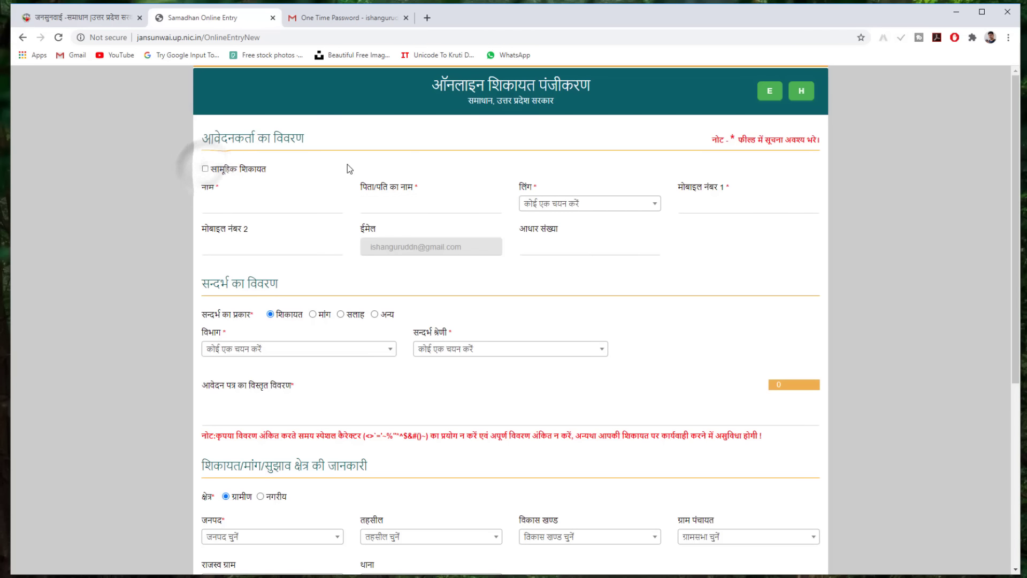
left_click(275, 209)
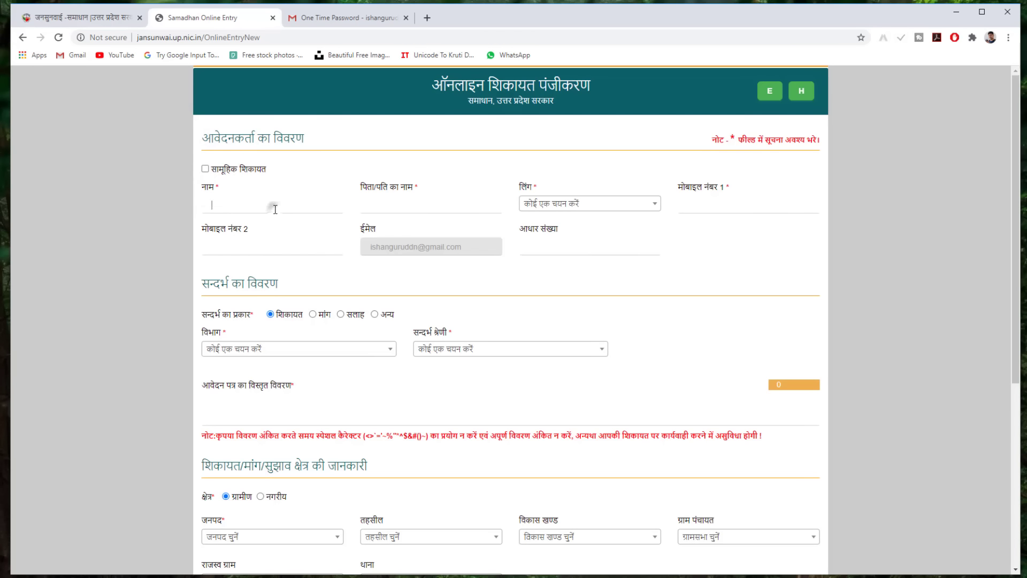
left_click(404, 206)
left_click(597, 207)
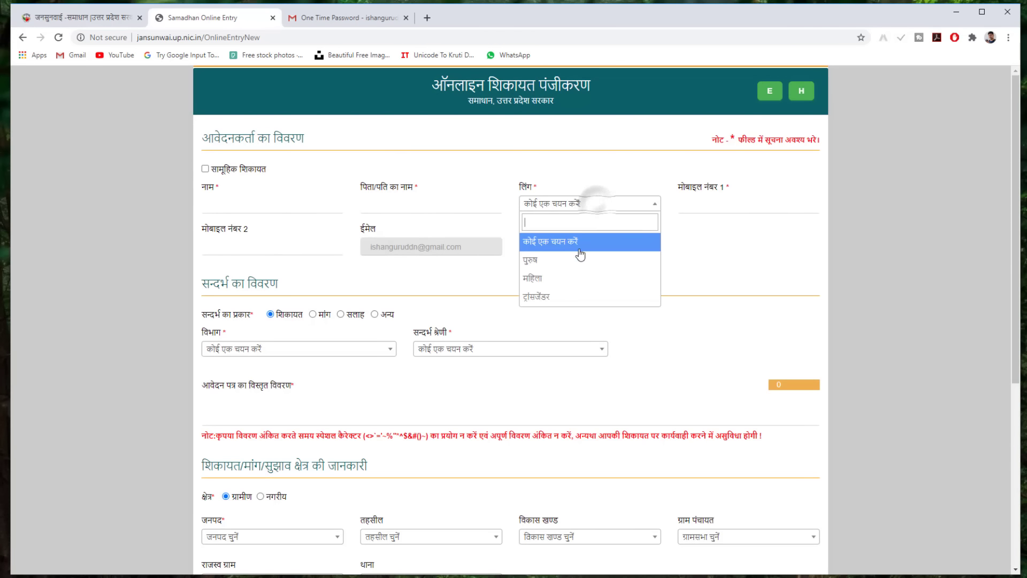
left_click(578, 256)
left_click(720, 205)
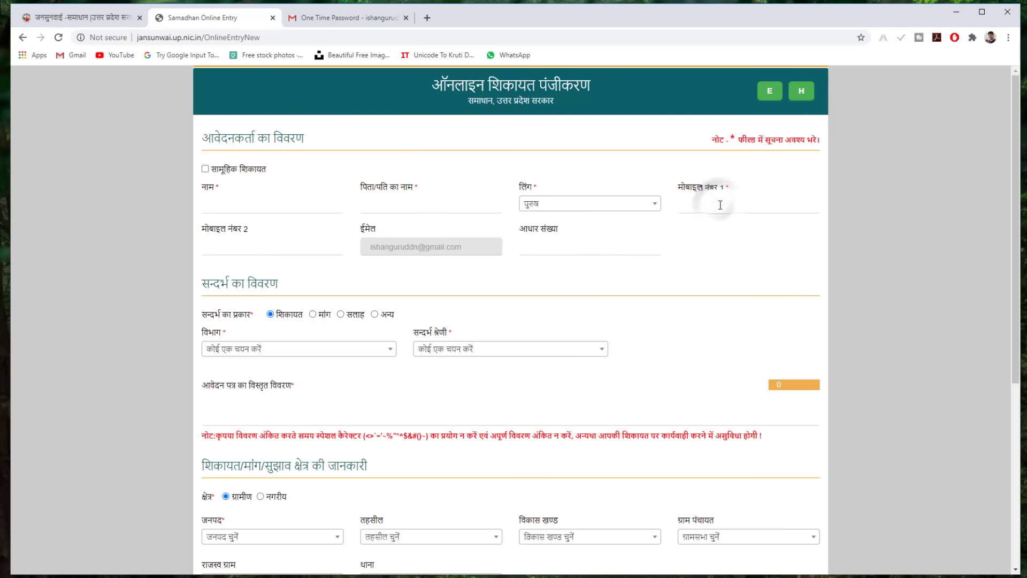
left_click(258, 246)
left_click(552, 244)
Set the विभाग of the complaint to पंचायती राज विभाग, keeping the reference type as शिकायत.
scroll(439, 253, "down", 2)
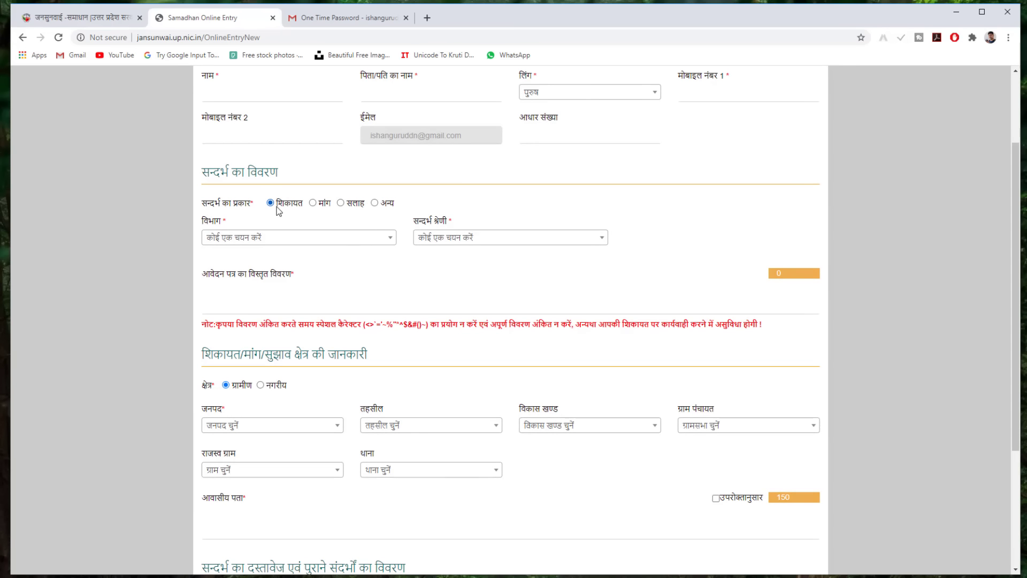
left_click(278, 239)
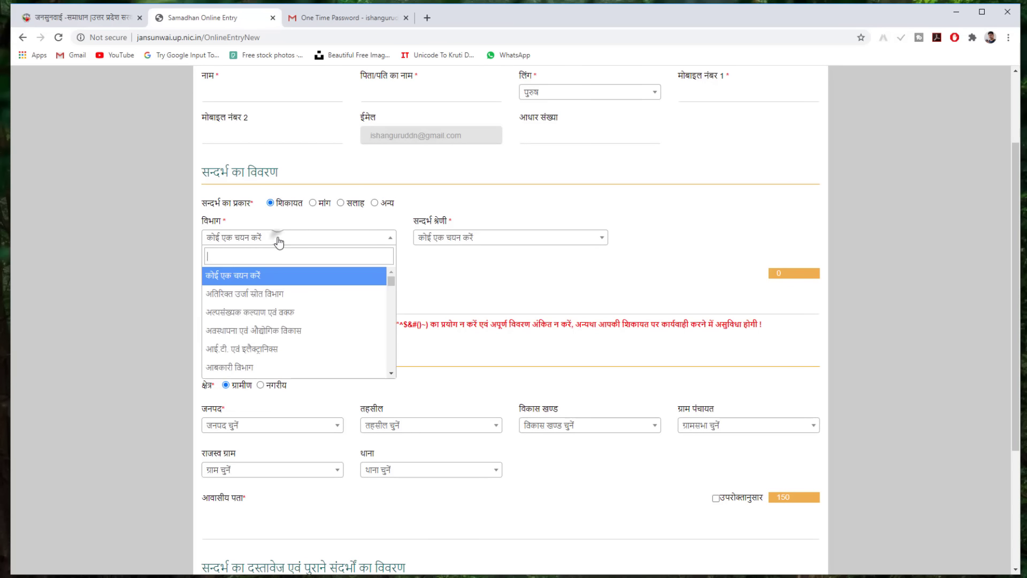
scroll(294, 320, "down", 5)
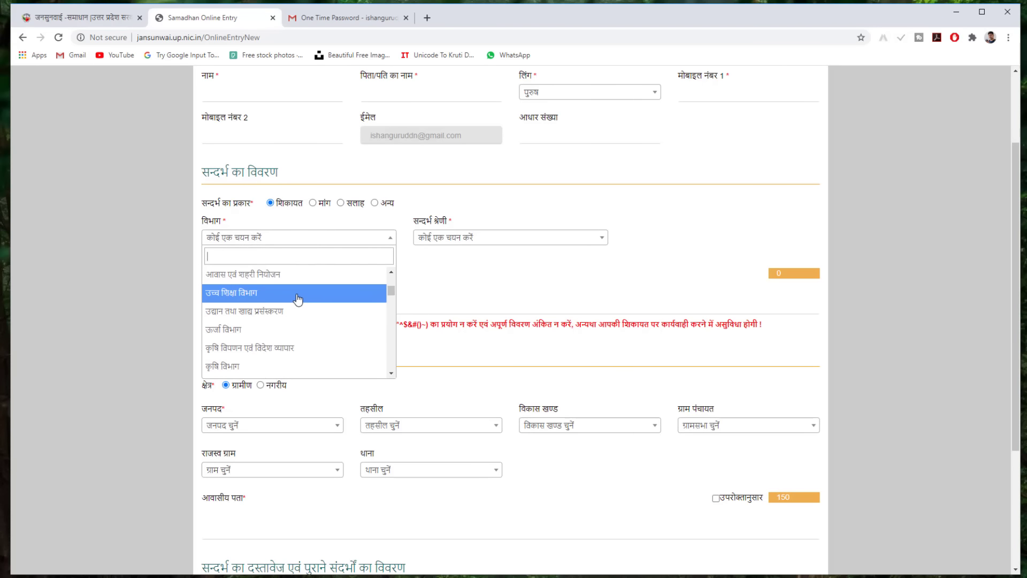
scroll(306, 319, "down", 3)
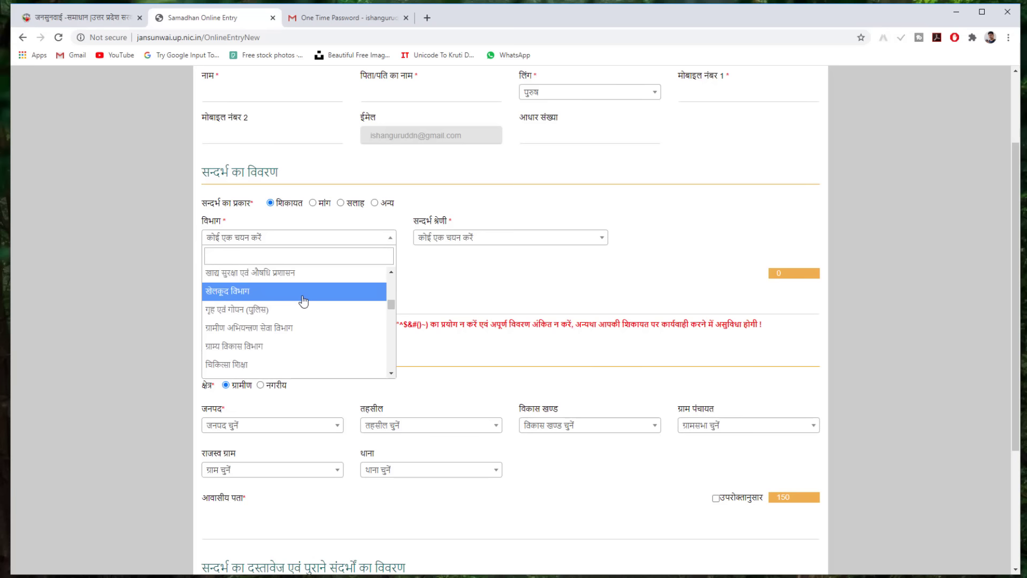
scroll(300, 321, "down", 1)
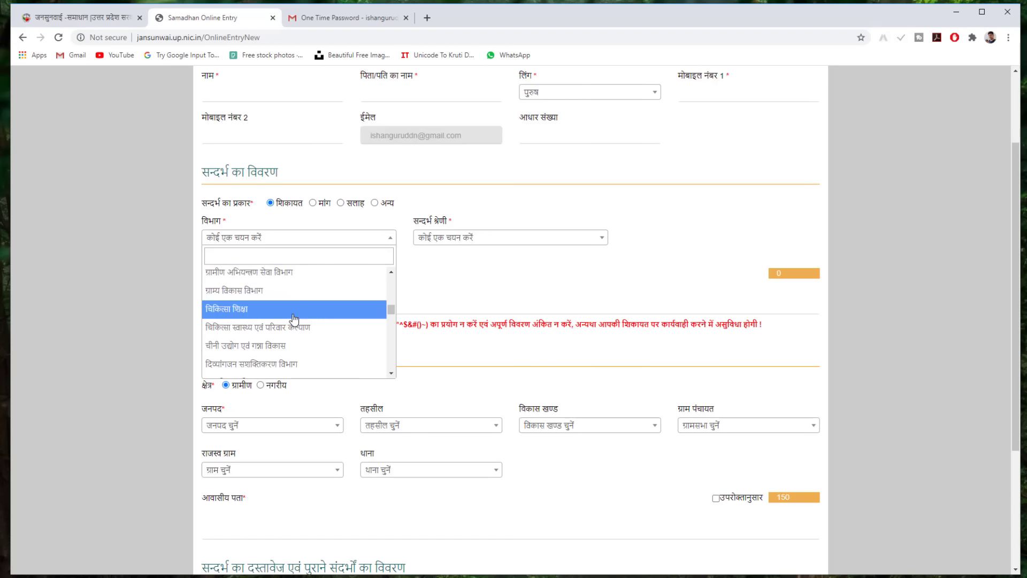
scroll(327, 347, "down", 1)
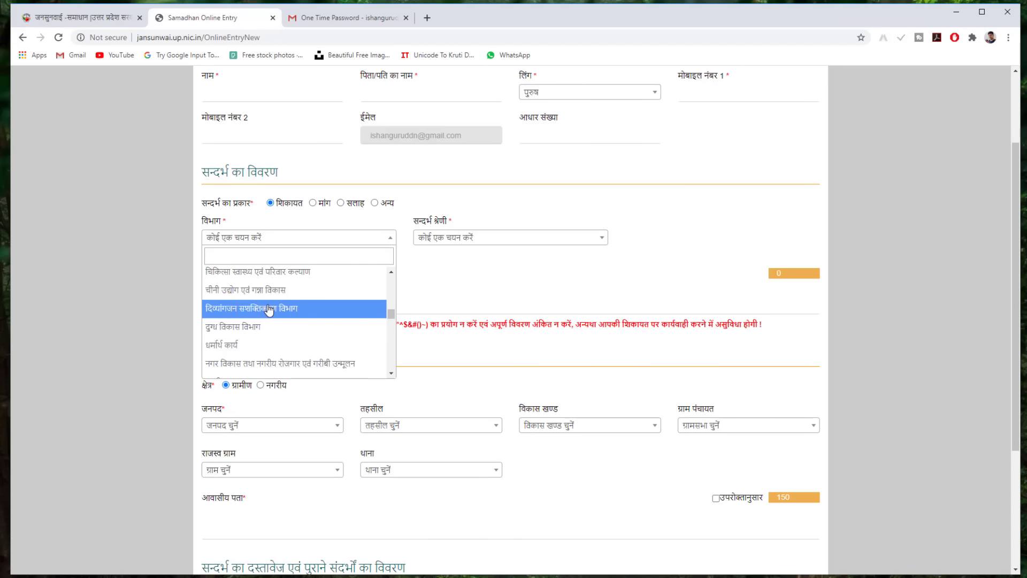
scroll(299, 302, "down", 2)
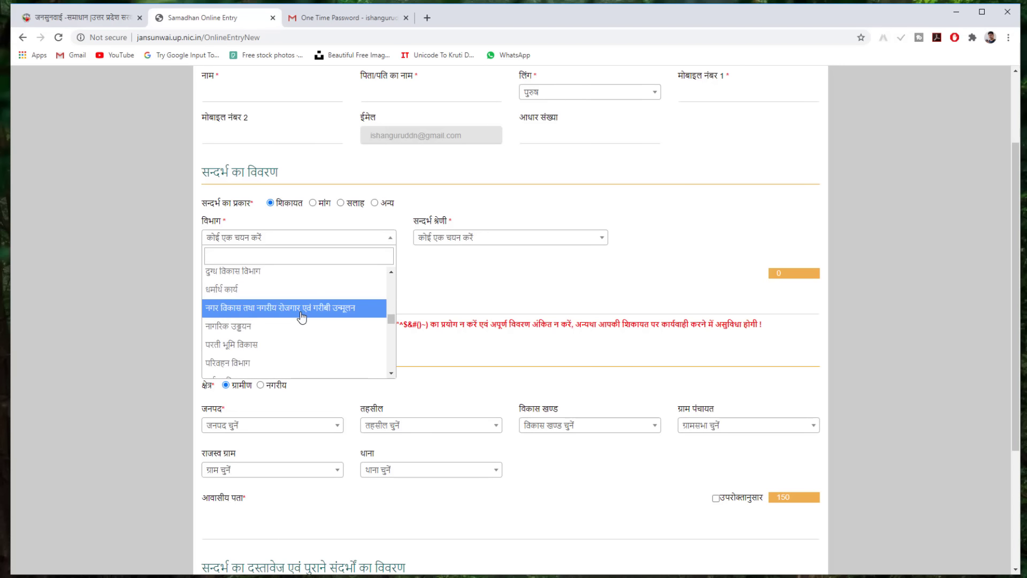
scroll(303, 315, "down", 1)
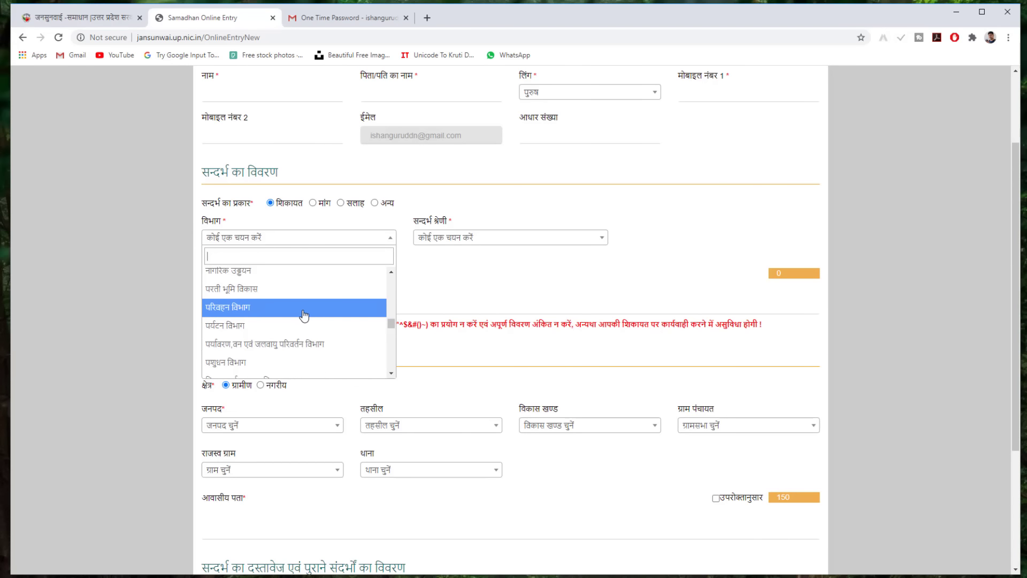
scroll(302, 315, "down", 1)
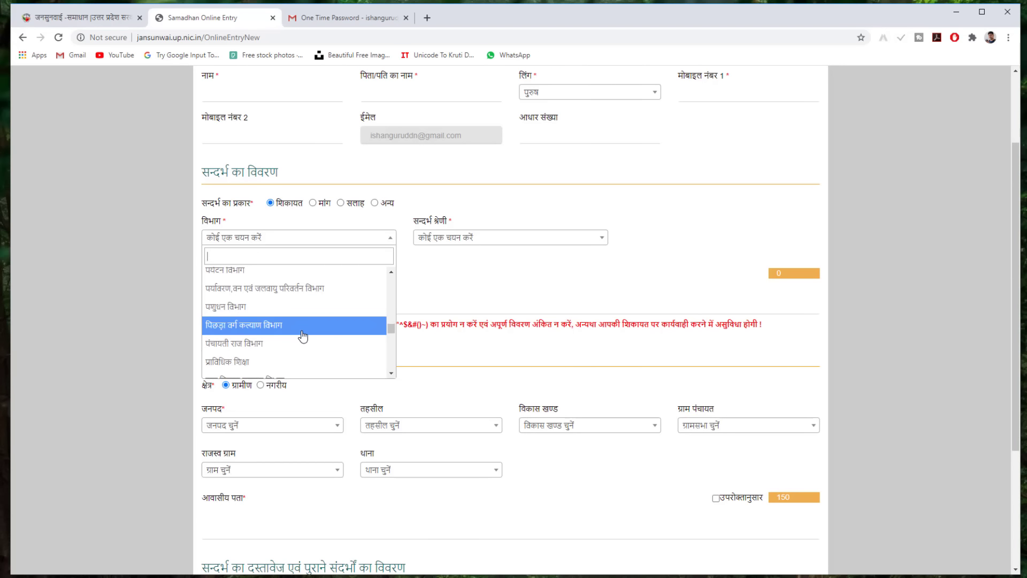
left_click(255, 345)
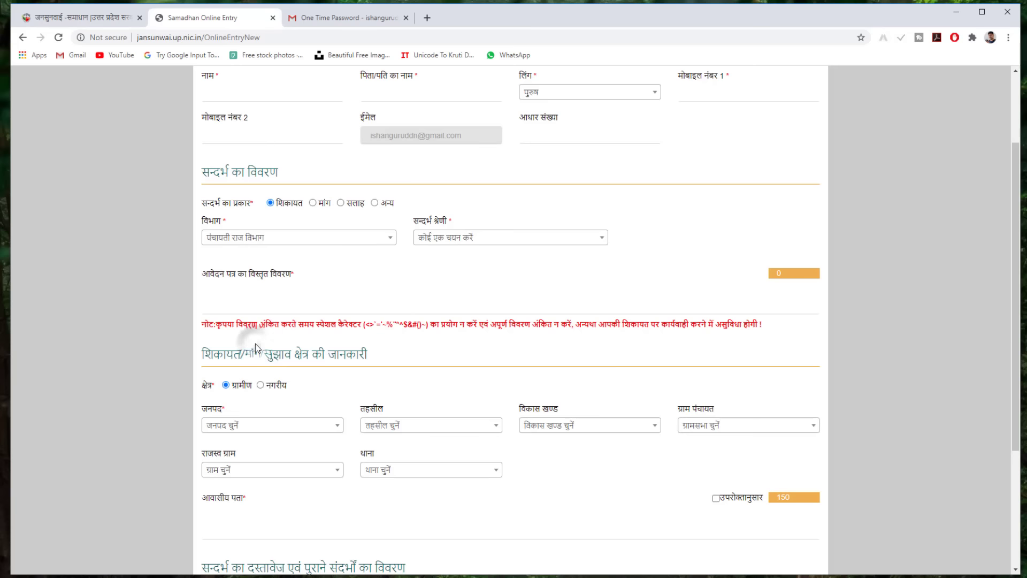
Set the सन्दर्भ श्रेणी to वित्तीय स्वीकृत / धनराशि निर्गत किये जाने की मांग.
left_click(458, 237)
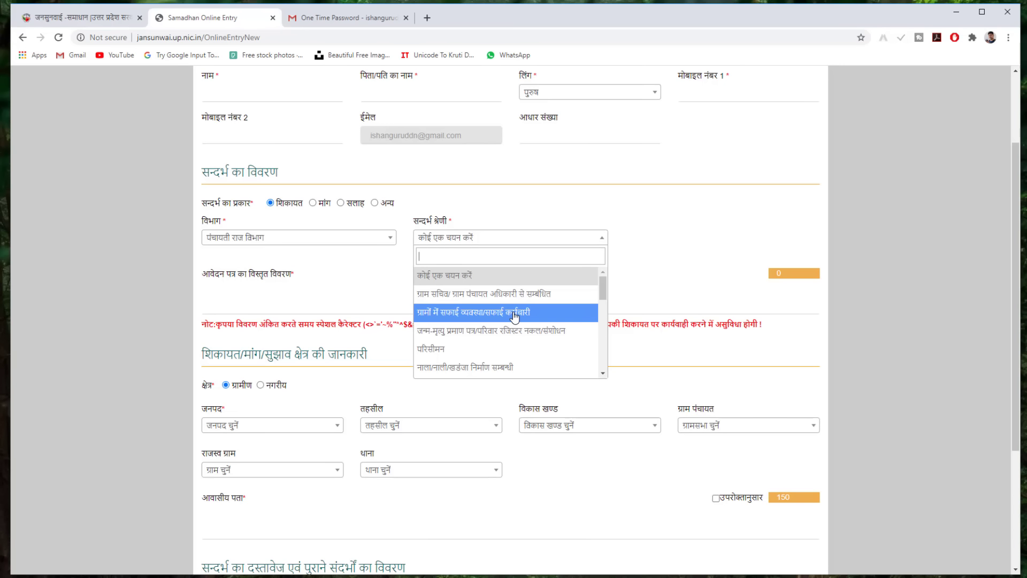
scroll(517, 316, "down", 1)
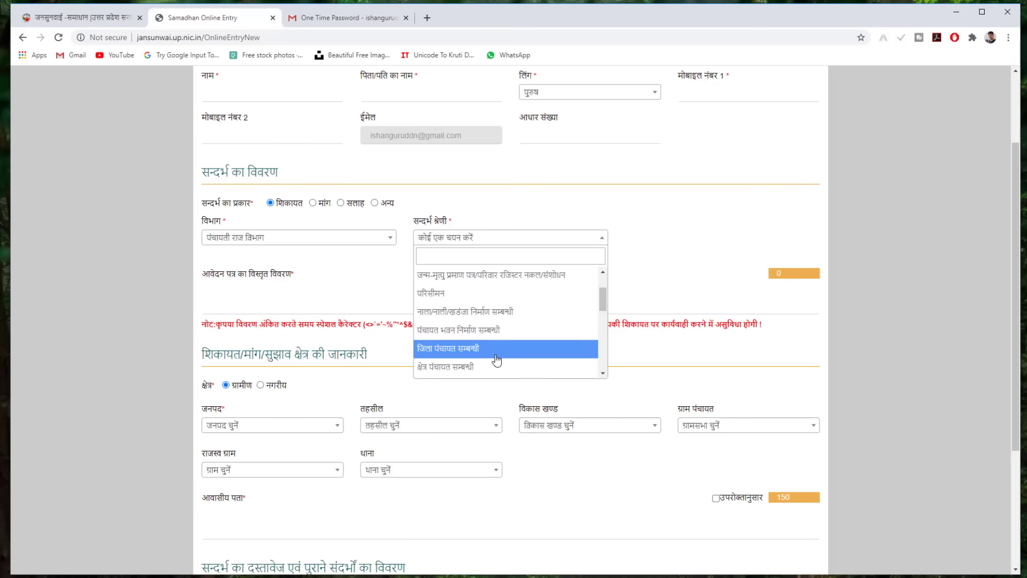
scroll(499, 317, "down", 1)
scroll(499, 317, "down", 1)
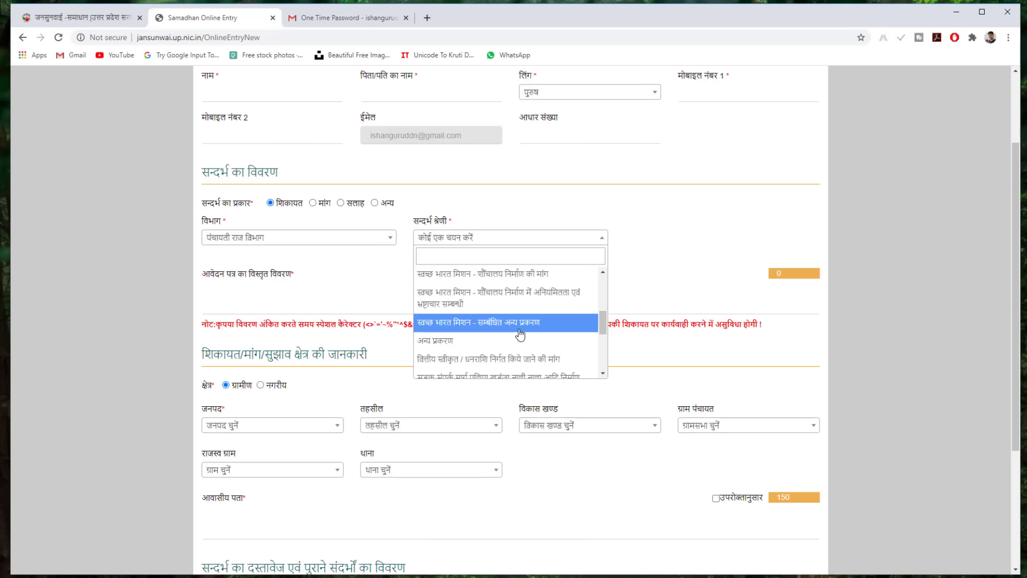
scroll(522, 335, "down", 1)
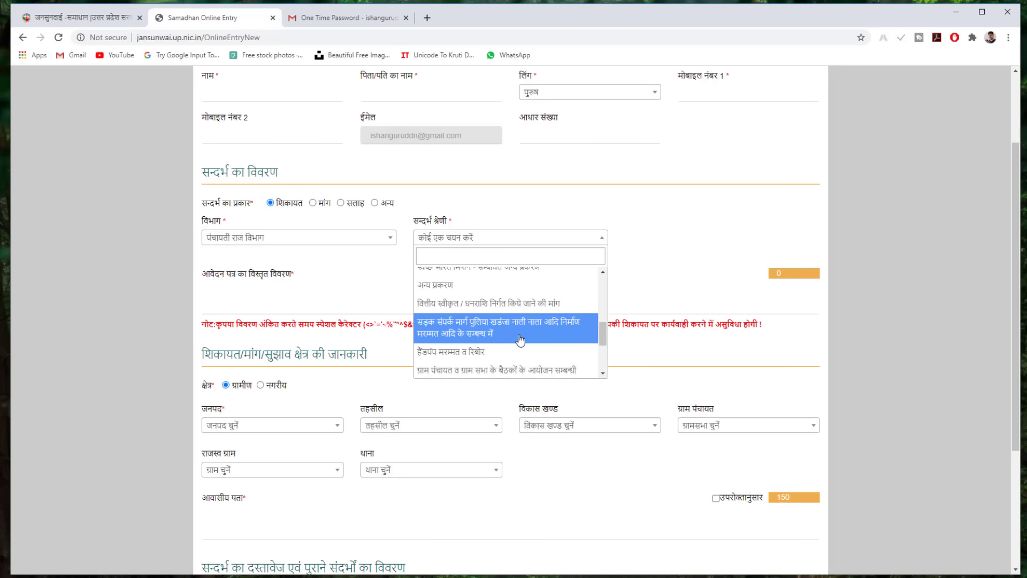
left_click(490, 308)
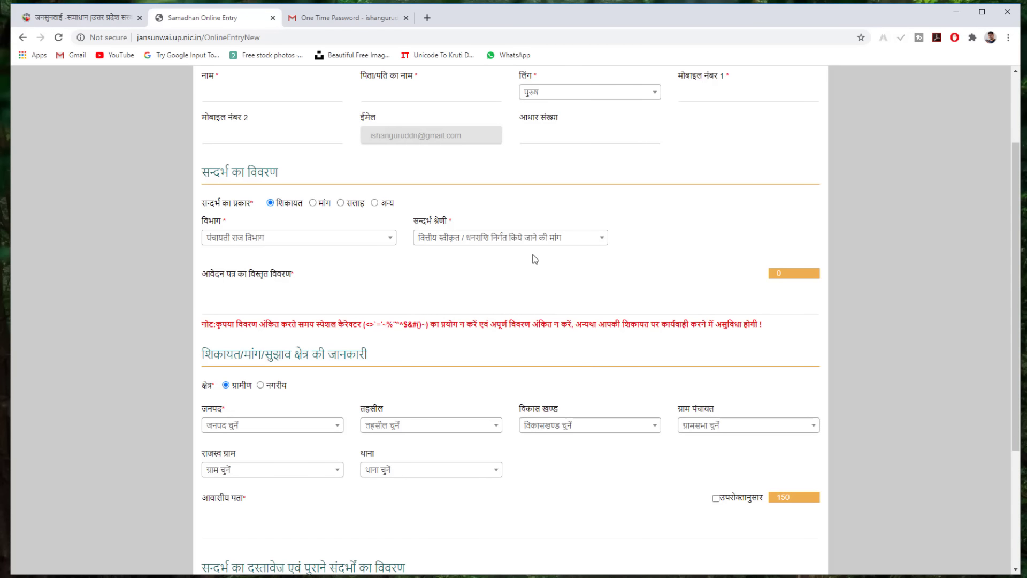
Enter the detailed application description "हमारे गांव में सड़के बिलकुल टूटी फूटी है उनको दोबारा से बनवाया जाये".
scroll(319, 272, "down", 1)
left_click(238, 267)
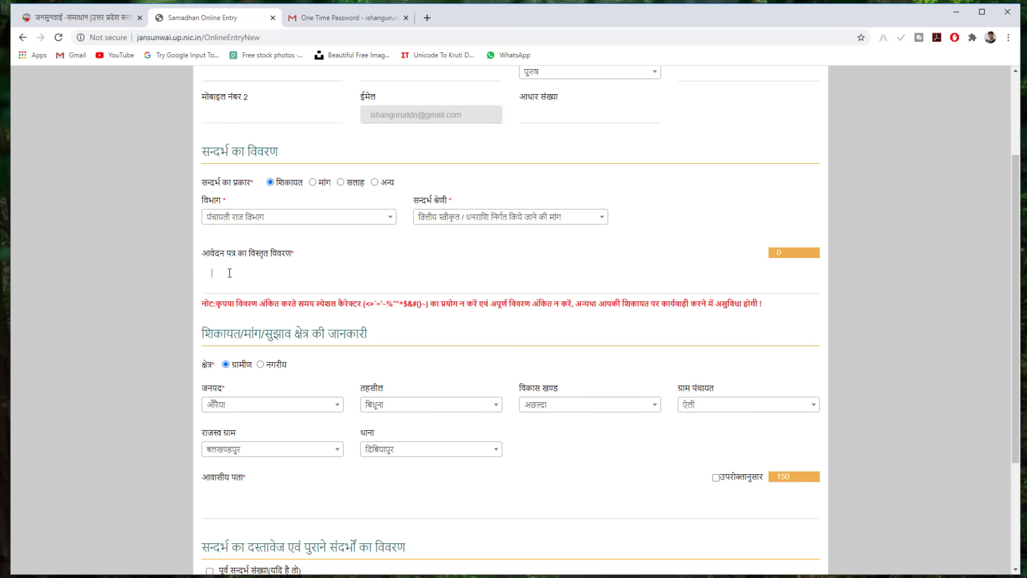
type("हमारे गांव में सड़के बिलकुल टूटी फूटी है उनको दोबारा से बनवाया जाये")
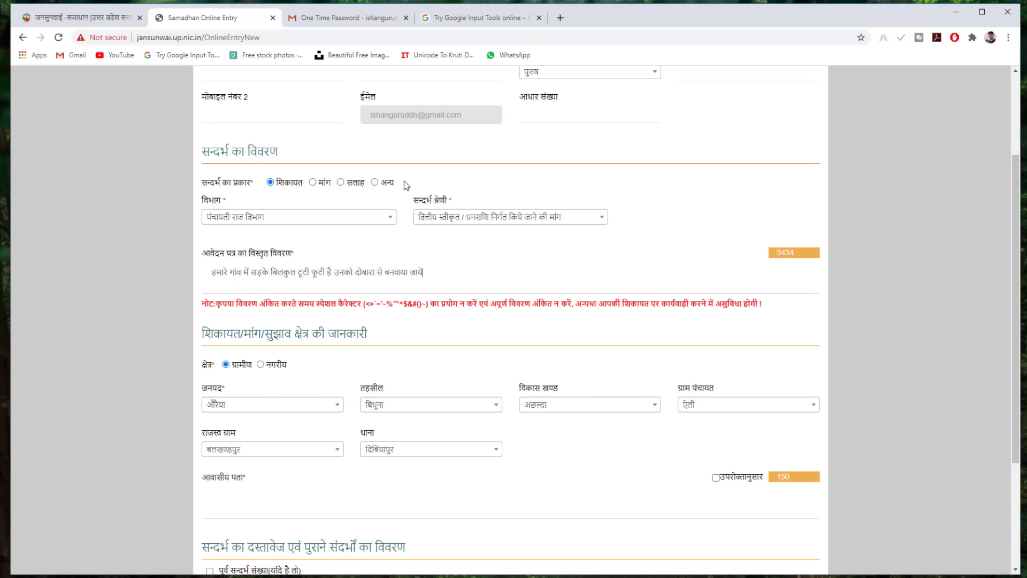
View the Google Input Tools page for Hindi typing, then return to the complaint form and review the description.
left_click(484, 24)
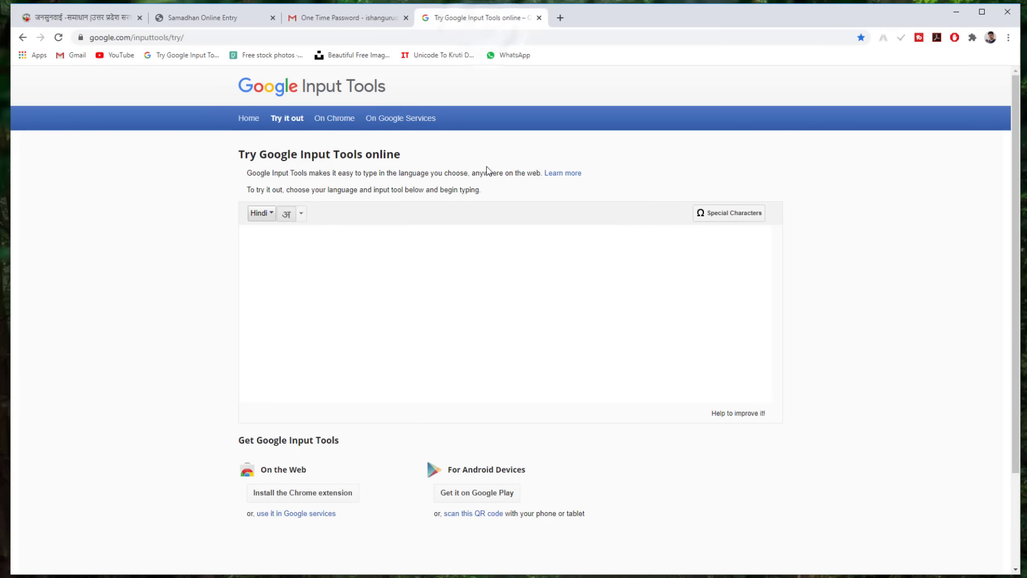
left_click(225, 17)
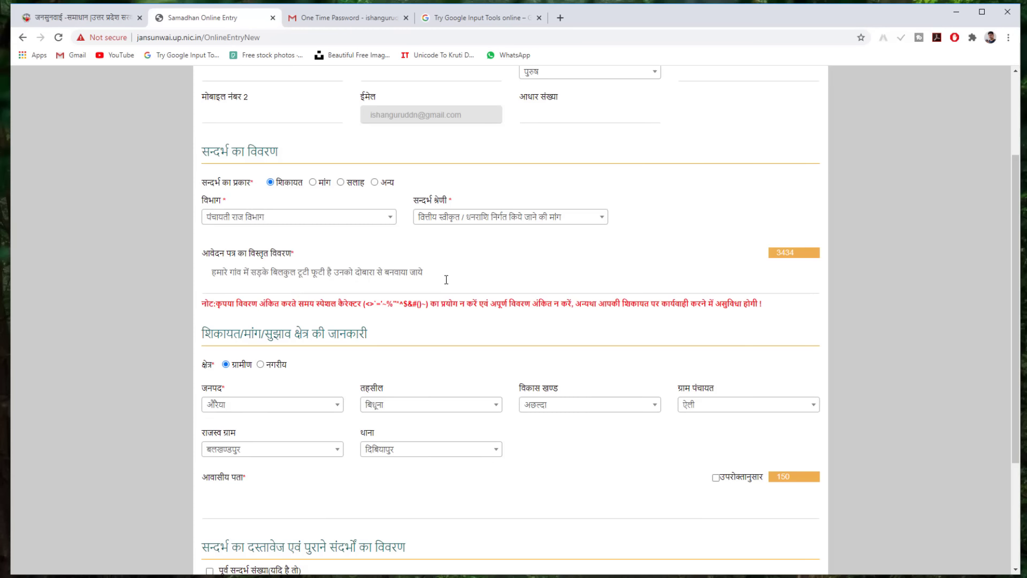
scroll(445, 277, "down", 1)
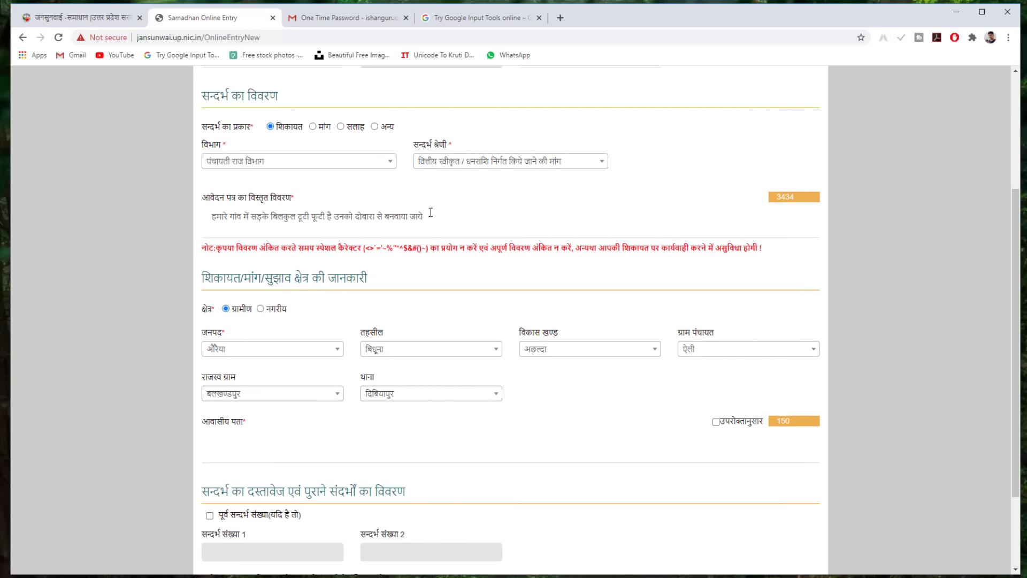
left_click_drag(434, 221, 209, 217)
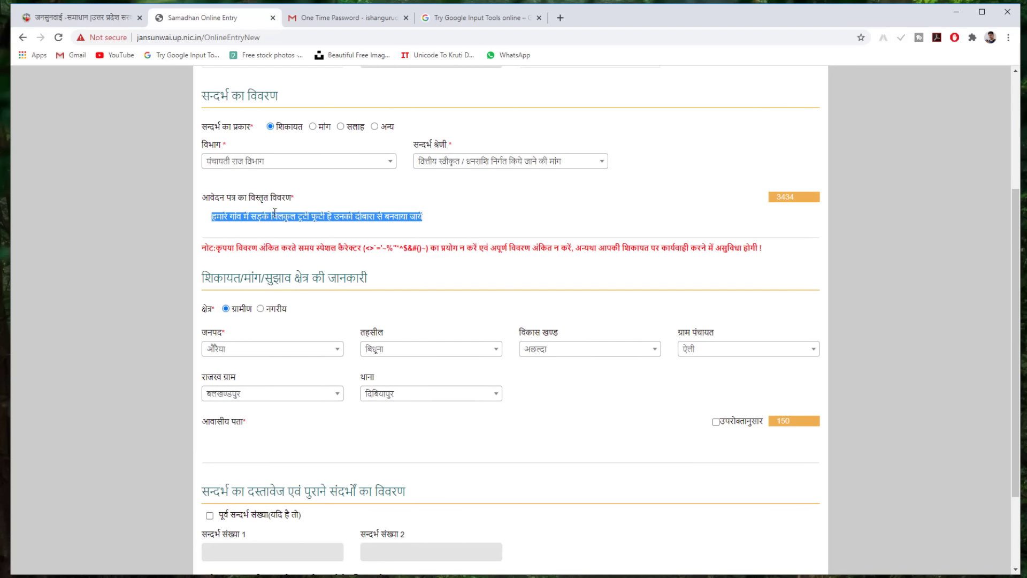
left_click(444, 216)
Set the complaint area's जनपद to आजमगढ़ and its तहसील to बूढ़नपुर.
scroll(447, 217, "down", 2)
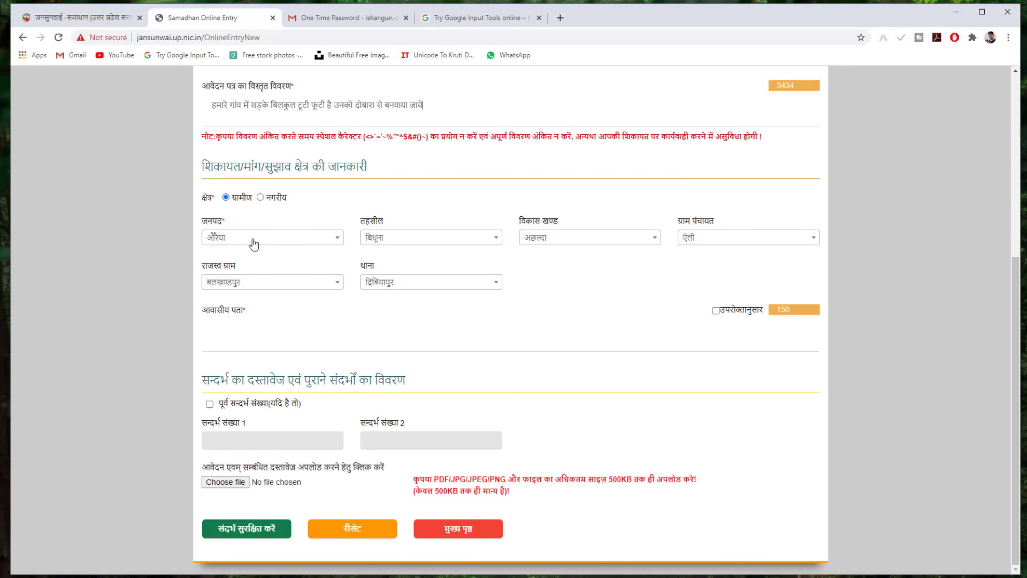
left_click(254, 238)
left_click(246, 332)
left_click(413, 239)
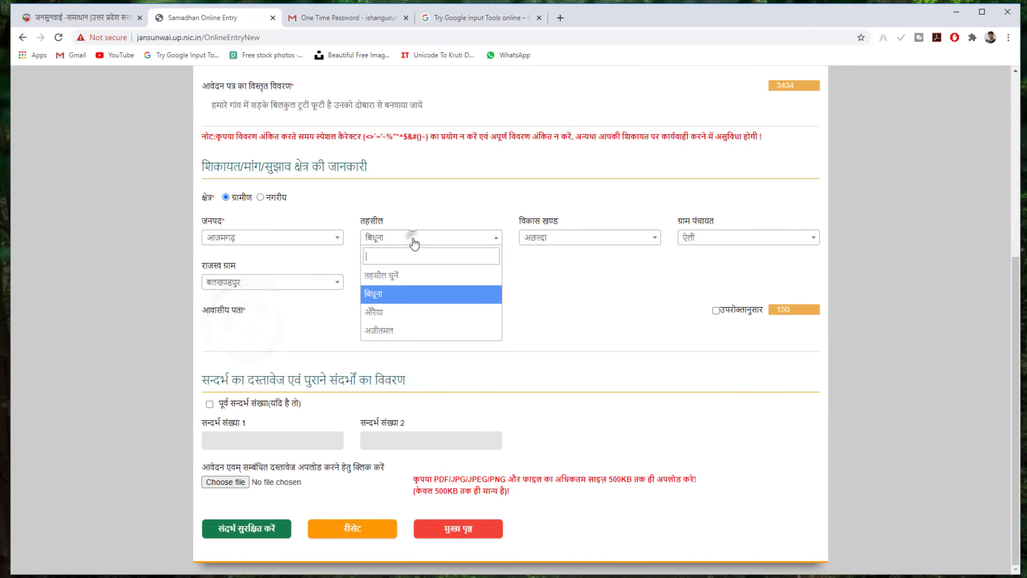
left_click(416, 323)
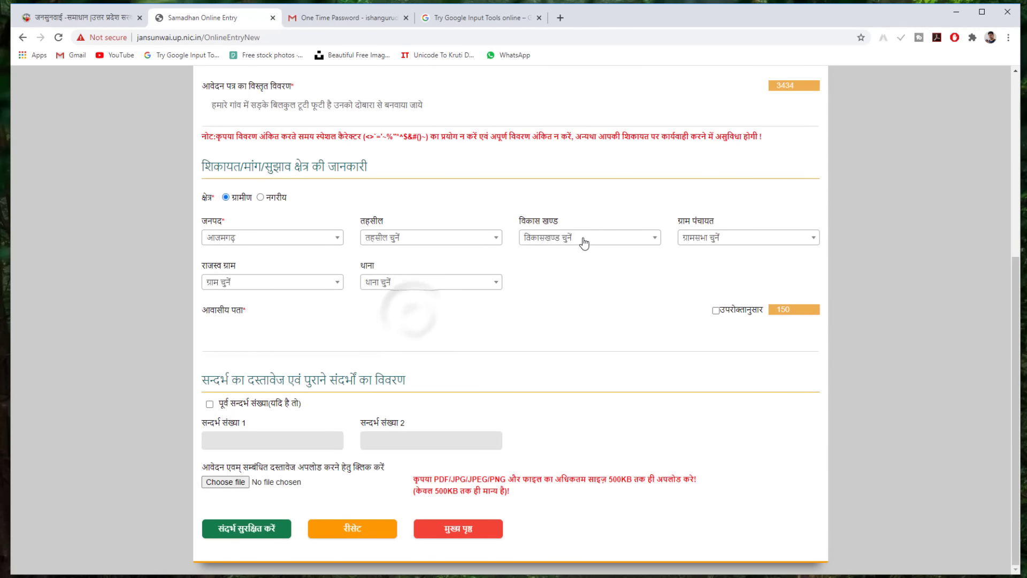
left_click(583, 239)
left_click(422, 239)
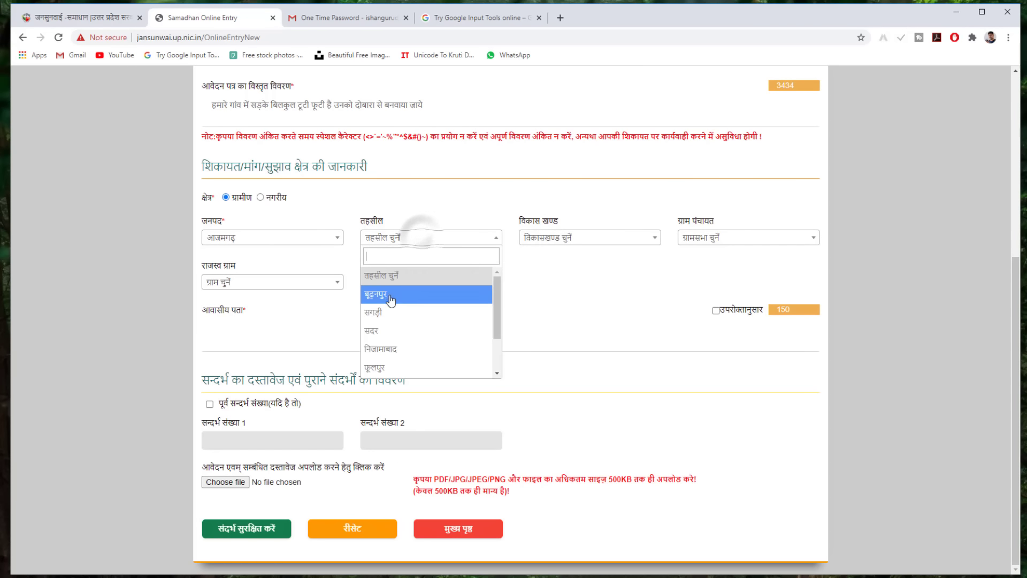
left_click(392, 295)
Set the विकास खण्ड to अहिरौला and the ग्राम पंचायत to अभयपुर.
left_click(557, 238)
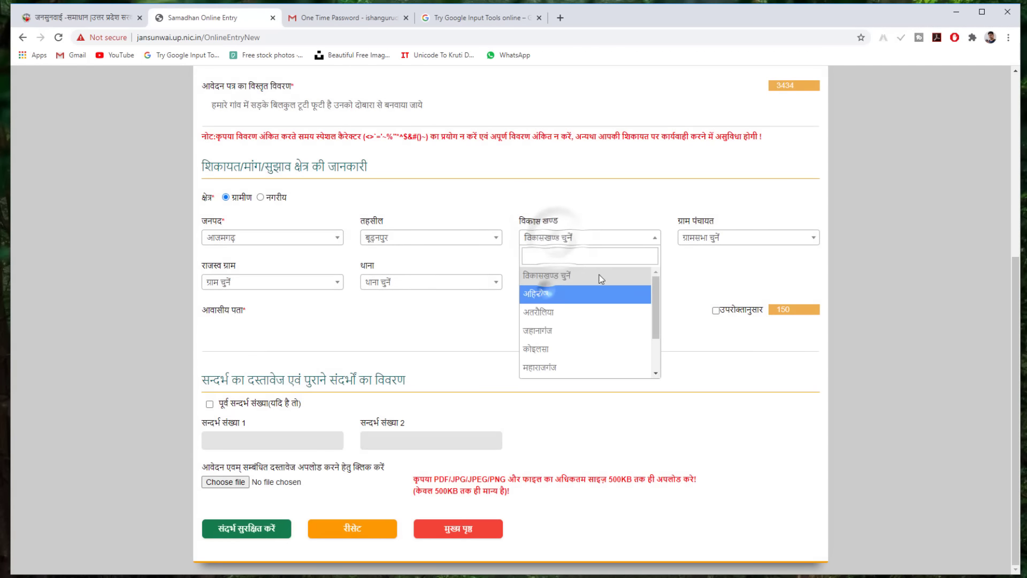
left_click(588, 294)
left_click(704, 237)
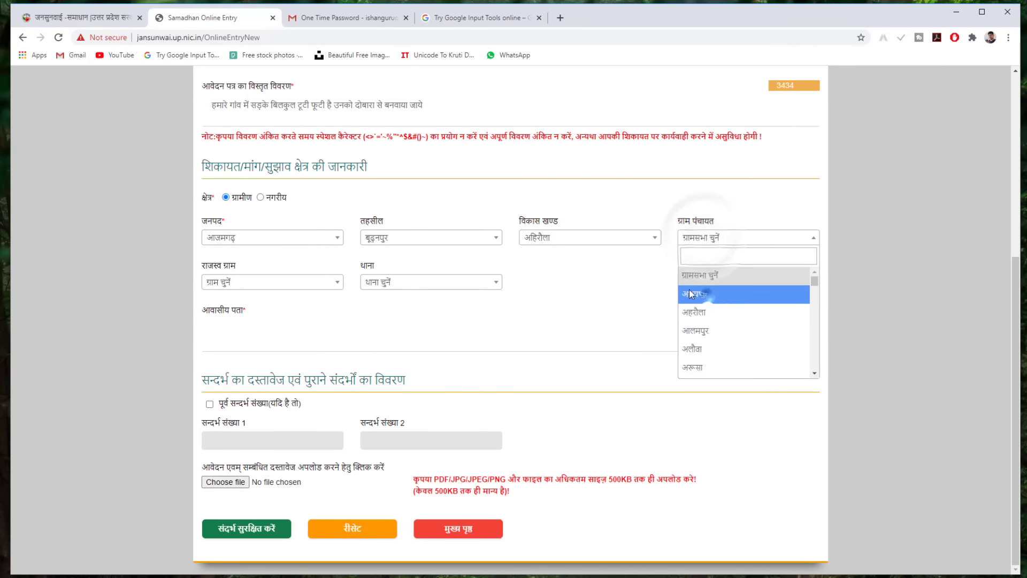
left_click(690, 294)
Set the राजस्व ग्राम to बिशेषरपुर and the थाना to अतरौलिया, and reuse the area details as the residential address.
left_click(303, 283)
left_click(251, 336)
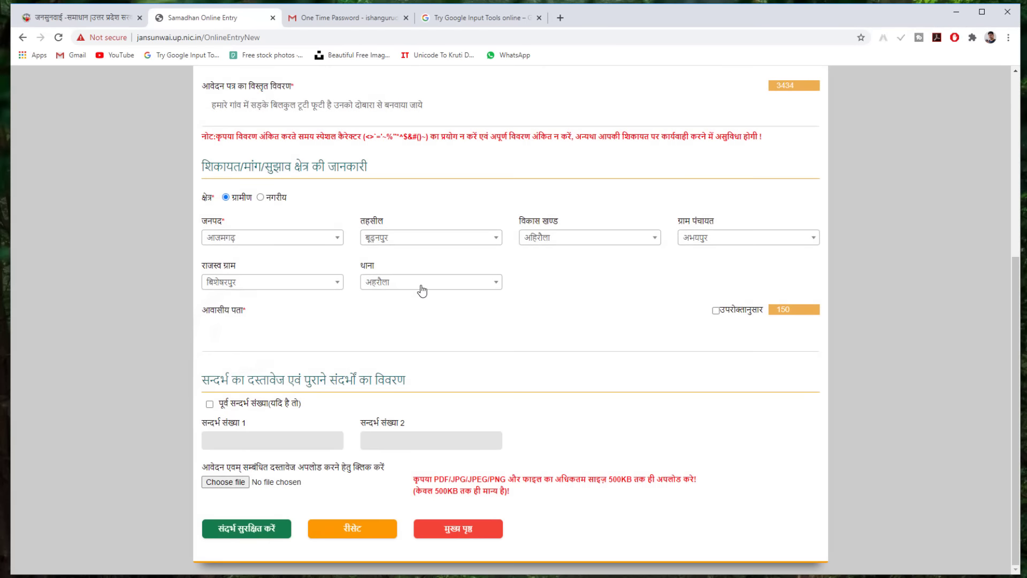
left_click(420, 285)
left_click(418, 360)
left_click(715, 310)
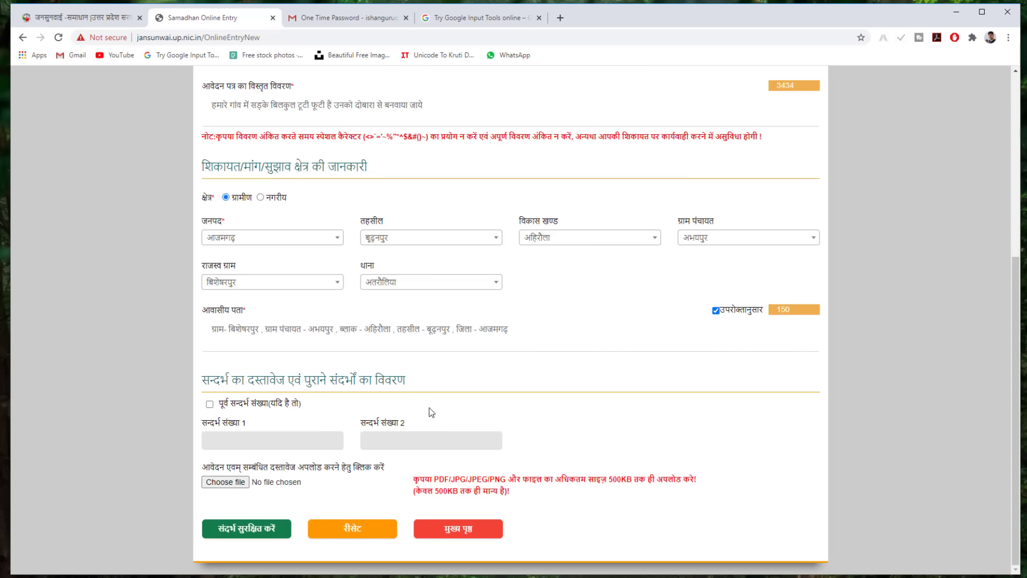
left_click(209, 404)
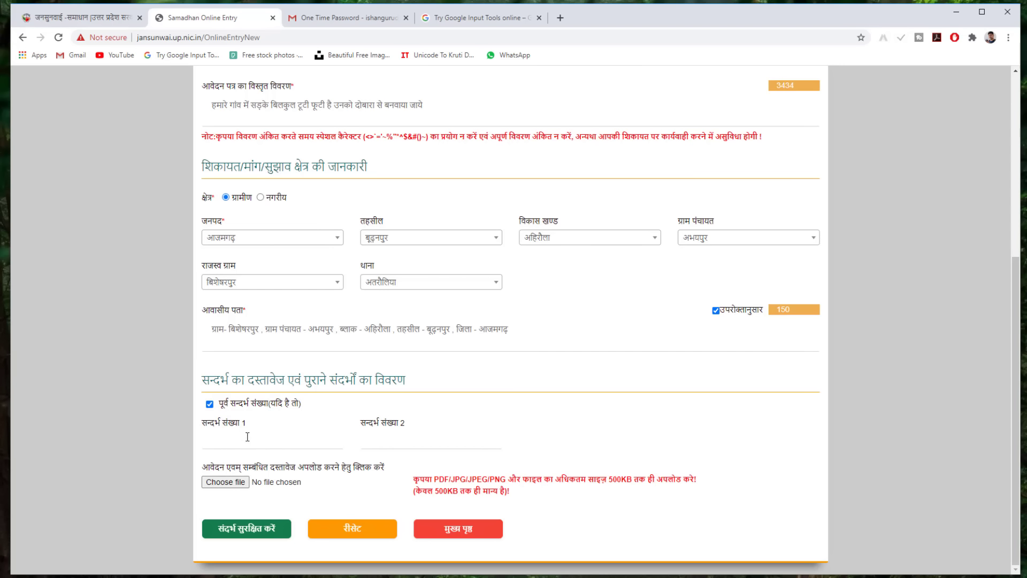
left_click(389, 445)
left_click(209, 404)
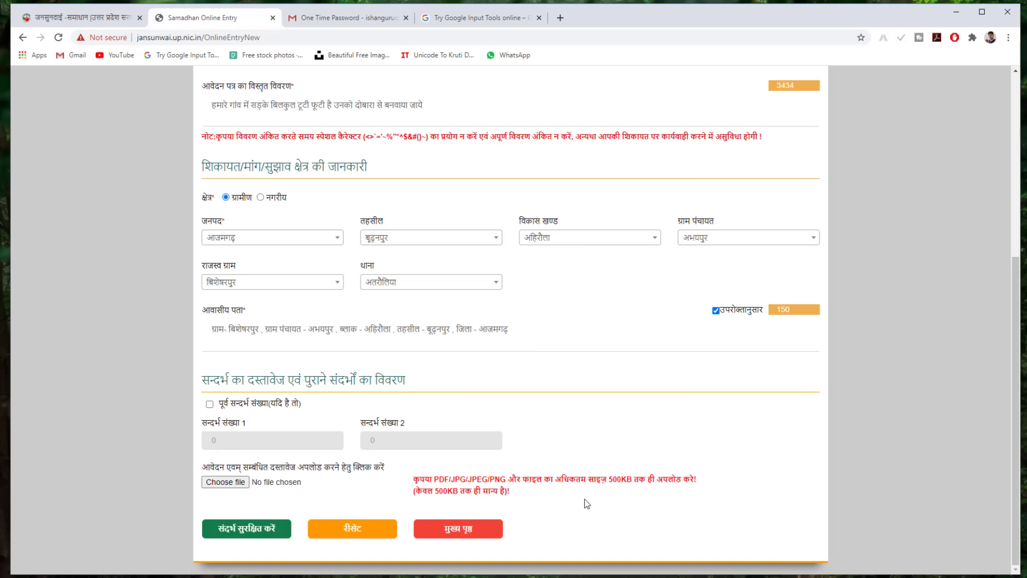
Save the complaint and copy the complaint number from the confirmation message.
left_click(265, 535)
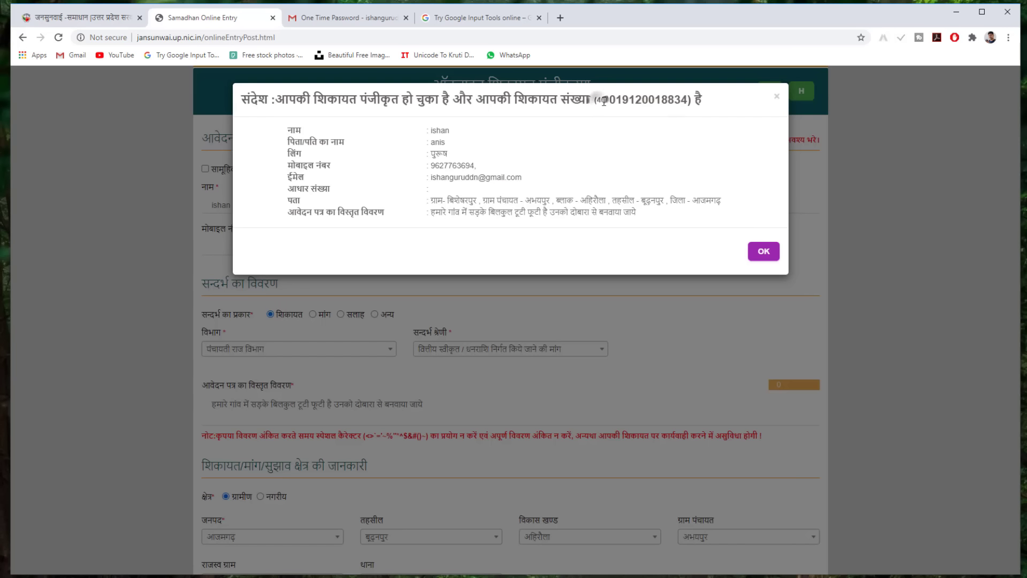
left_click_drag(596, 101, 690, 101)
key("ctrl+c")
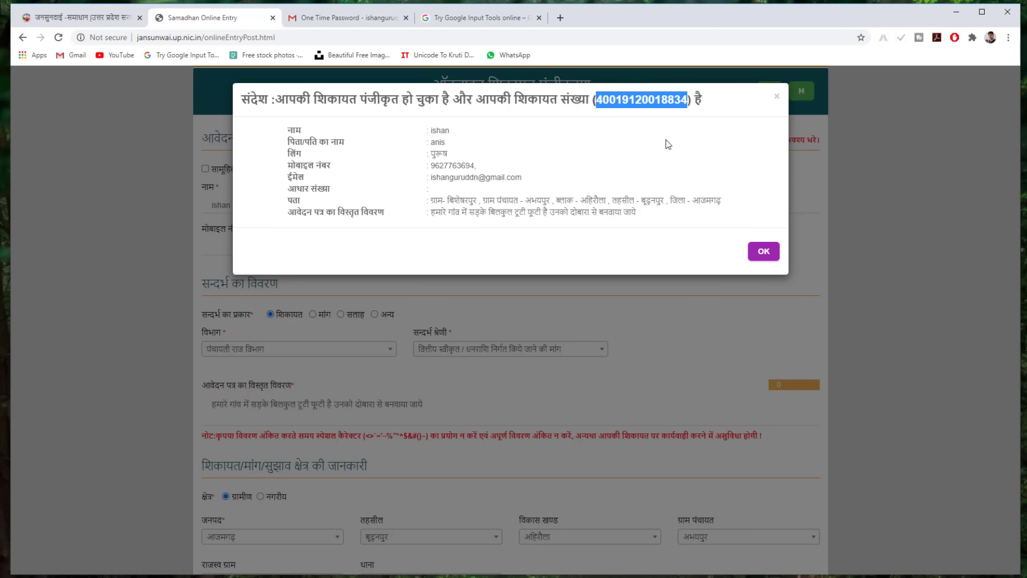
Close the registration confirmation and open the शिकायत की स्थिति page for tracking the complaint.
left_click(763, 251)
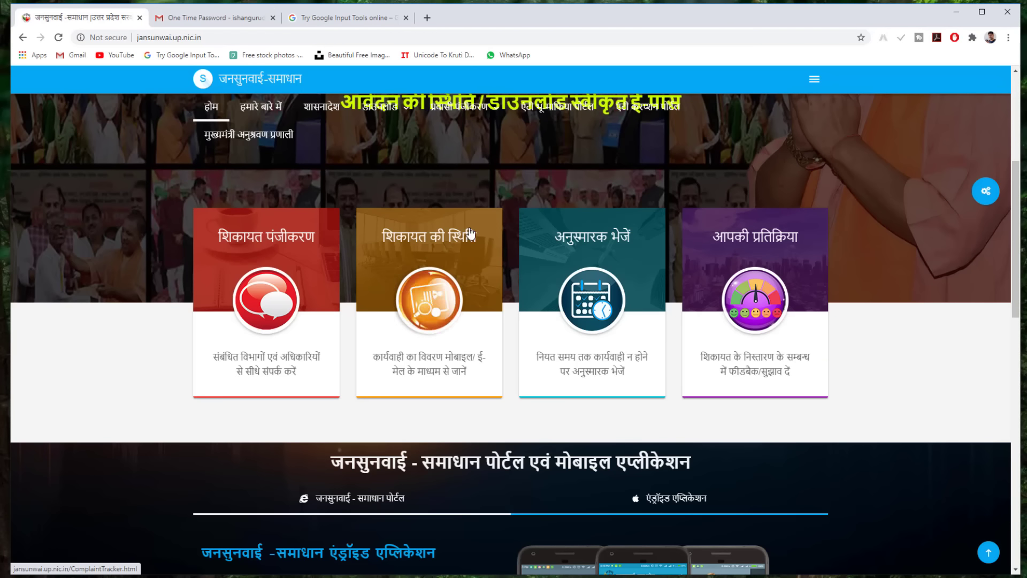
left_click(437, 298)
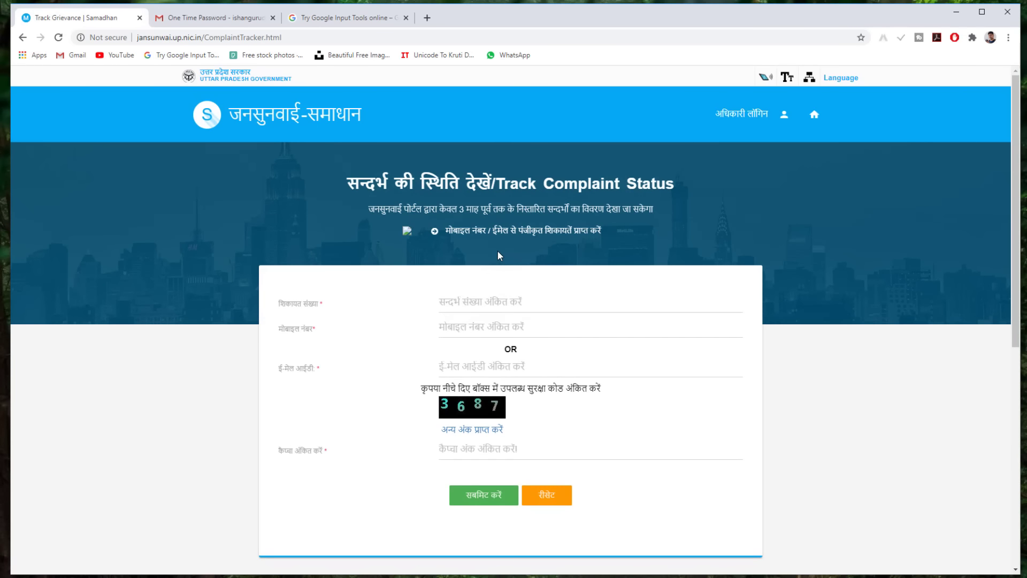
Look up the complaint's status by entering the copied complaint number, the registered e-mail address and the displayed captcha code.
left_click(488, 303)
key("ctrl+v")
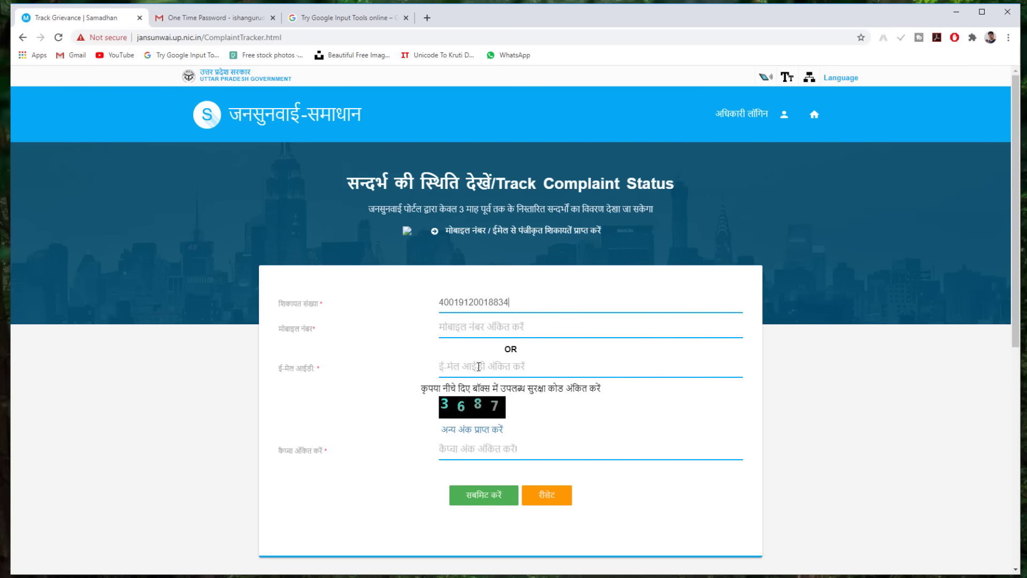
left_click(476, 368)
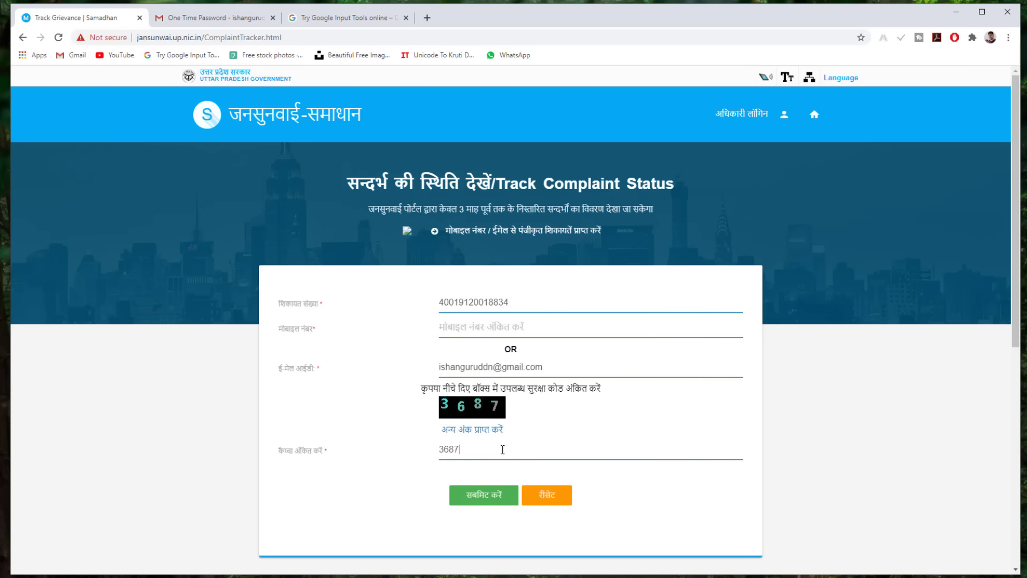
left_click(481, 495)
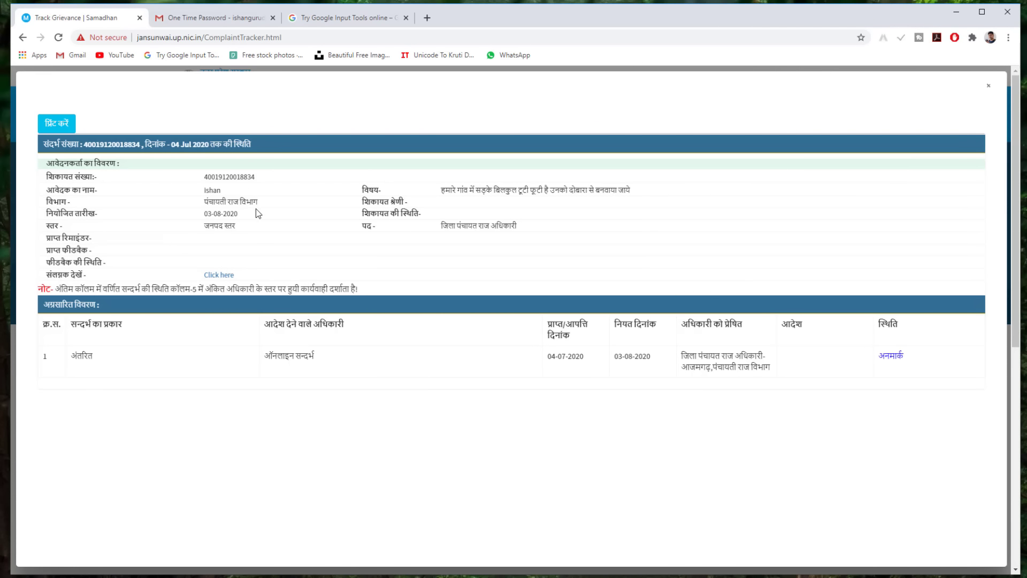
Preview the complaint status report for printing and close the preview without saving it.
left_click(67, 124)
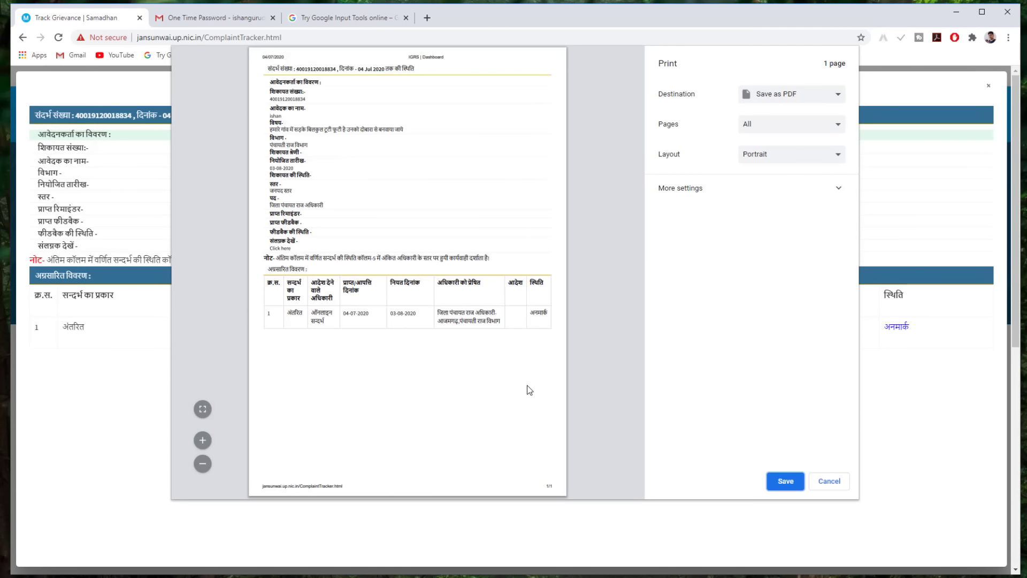
left_click(829, 481)
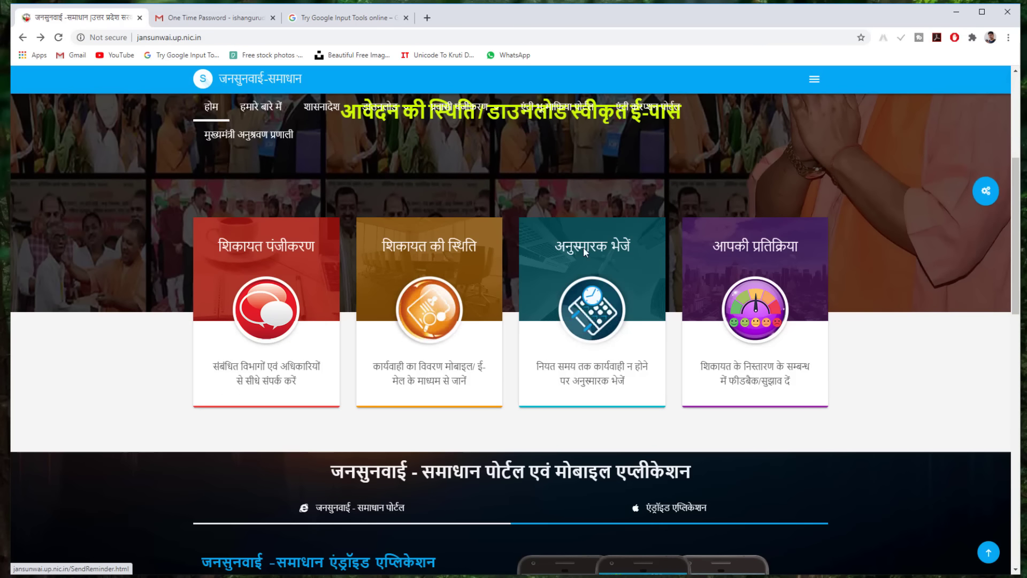
Open the अनुस्मारक भेजें page from the portal's home page and search for the complaint by its copied complaint number.
left_click(599, 320)
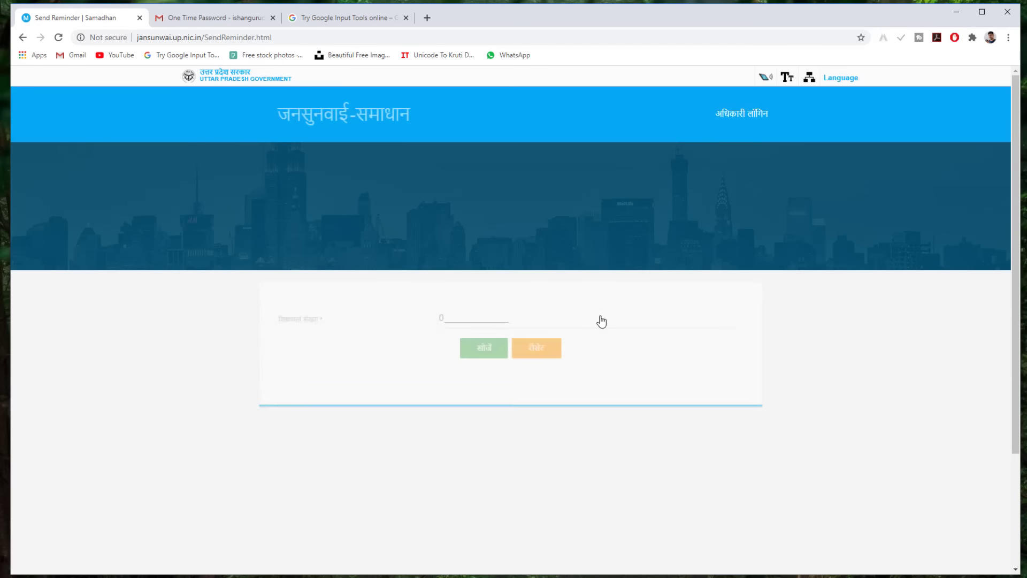
left_click_drag(471, 248, 405, 254)
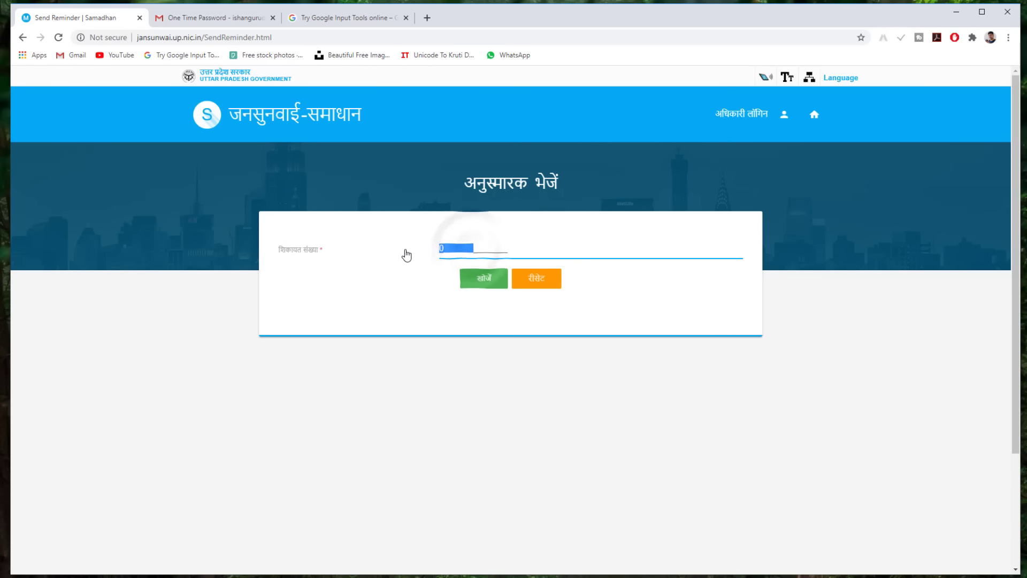
key("ctrl+v")
left_click(478, 279)
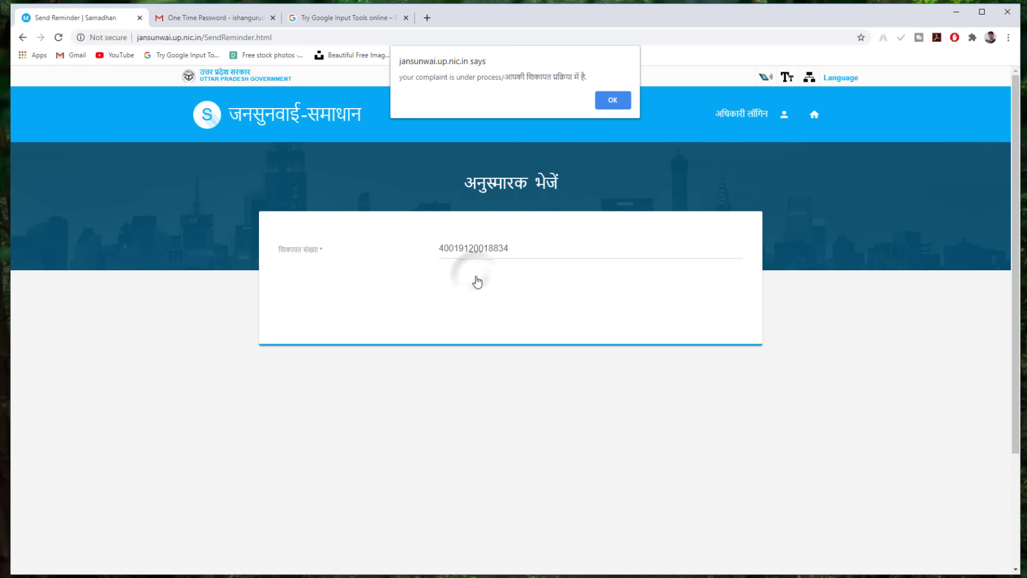